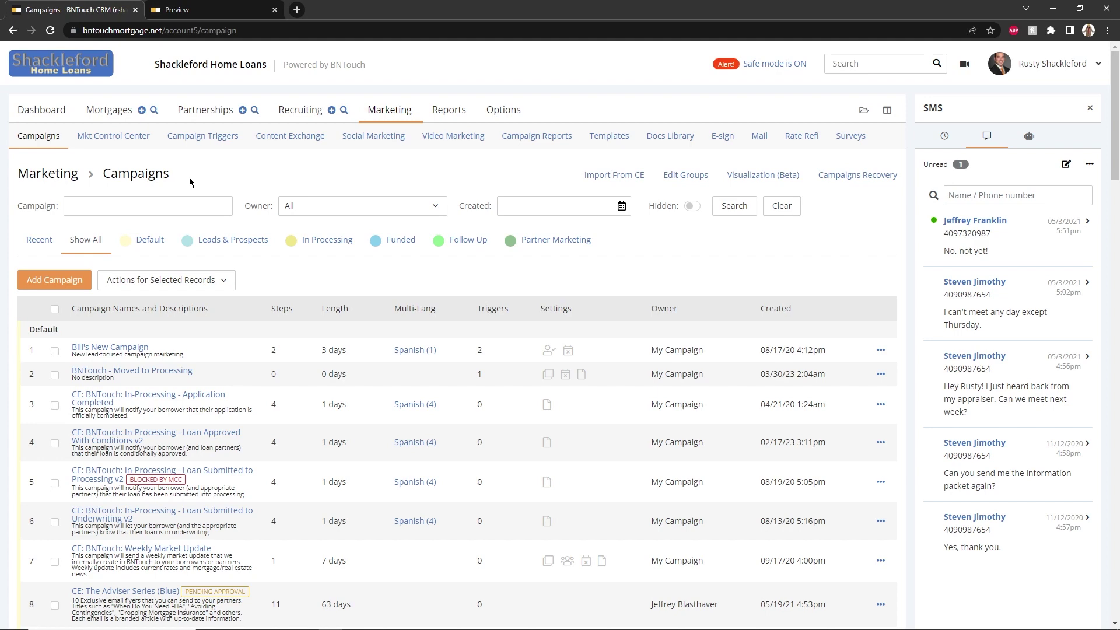
Review the Shackleford Home Loans newsletter preview's articles, headlines and footer, then return to the top
click(196, 9)
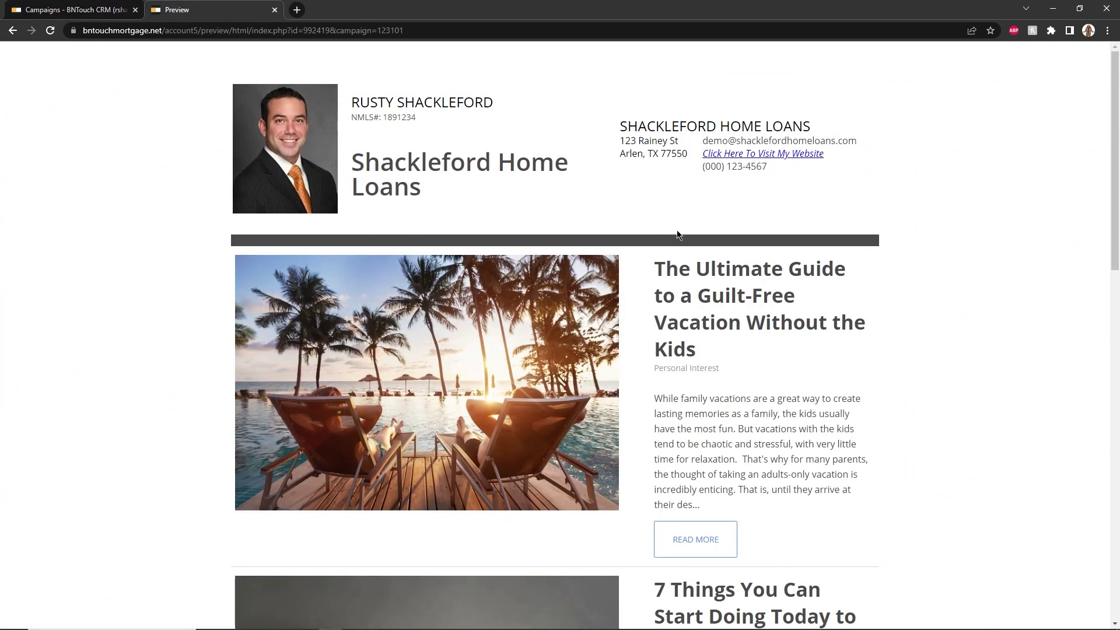
scroll(641, 229, down, 11)
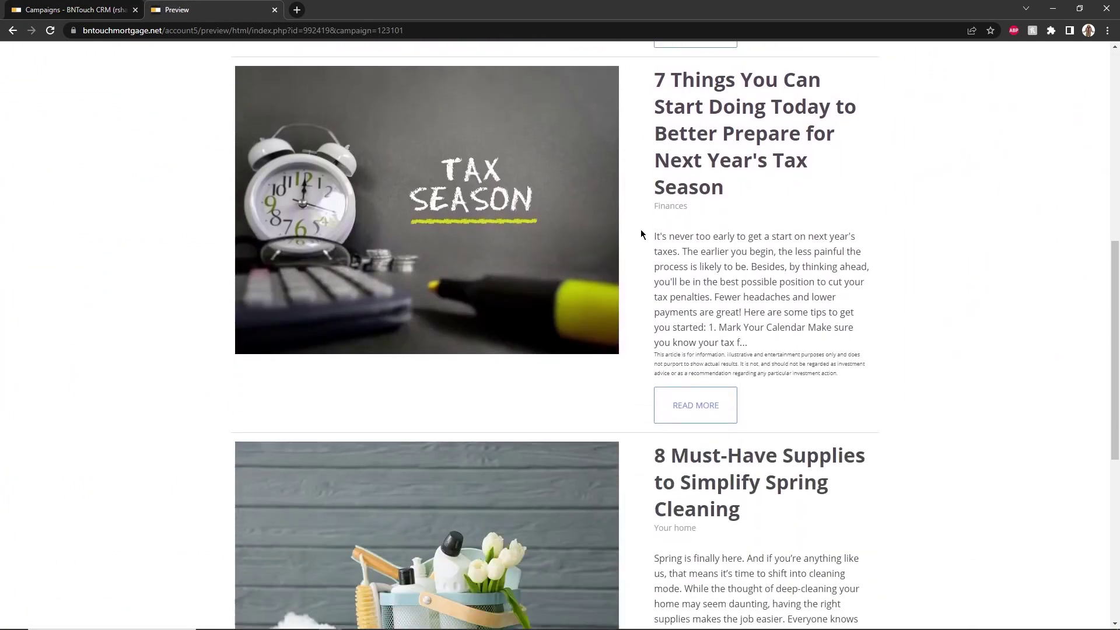
scroll(641, 232, down, 4)
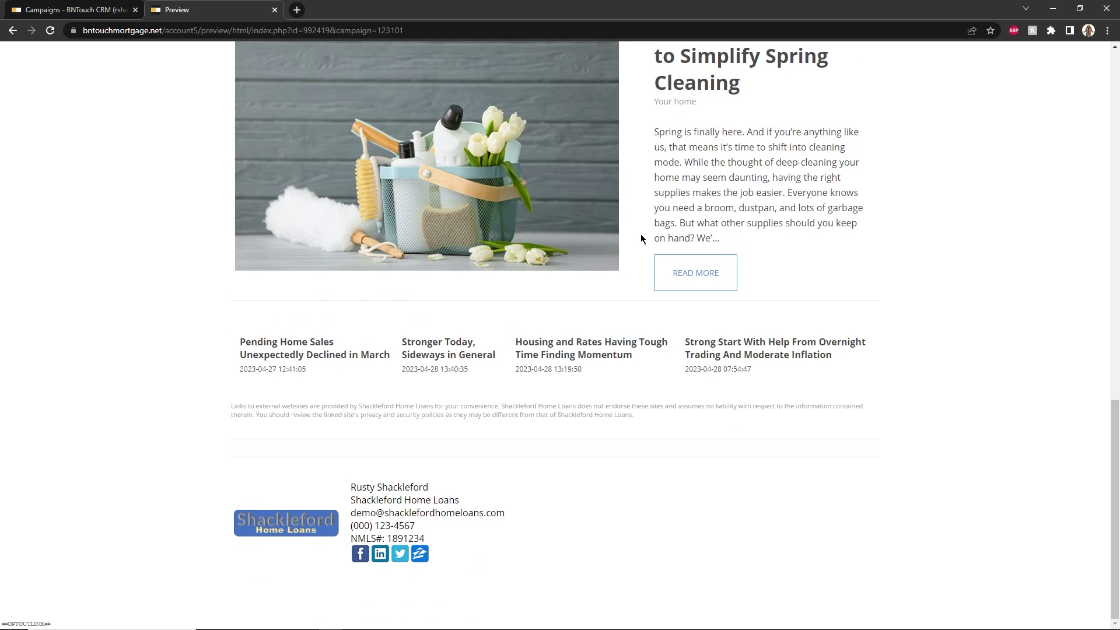
scroll(640, 233, up, 9)
scroll(641, 238, up, 8)
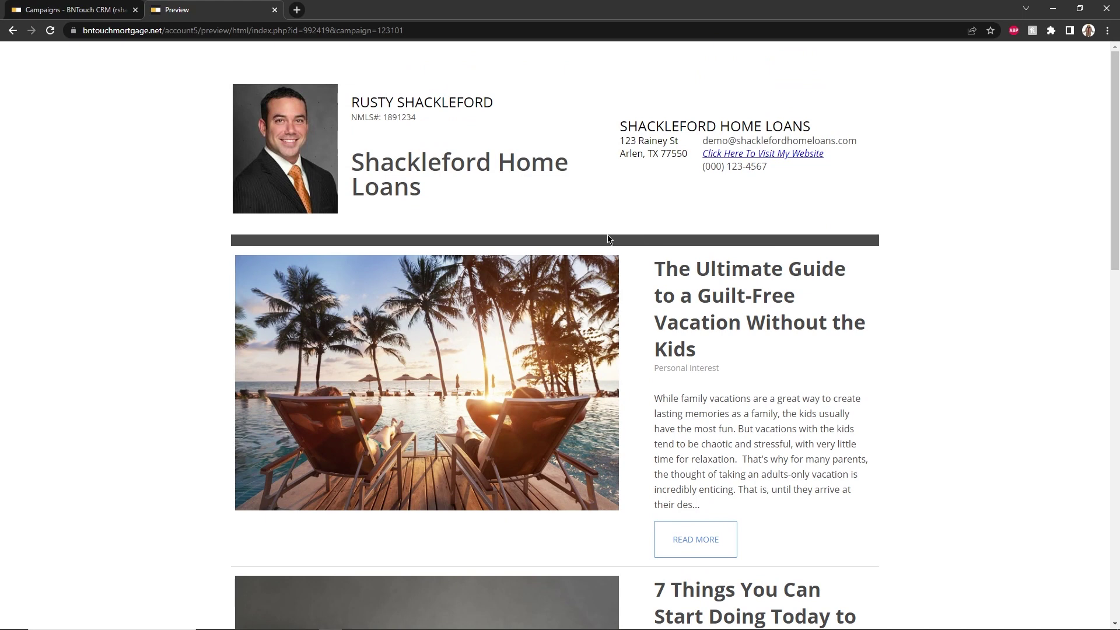
Close the newsletter preview and filter the Campaigns list to the Default group
click(276, 10)
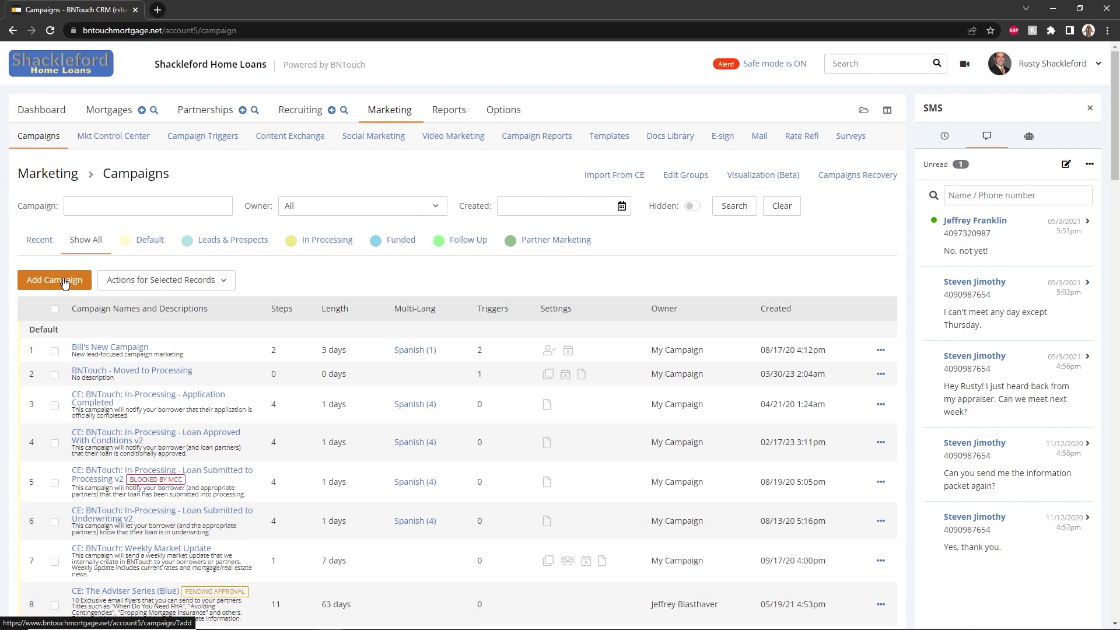
scroll(64, 283, down, 4)
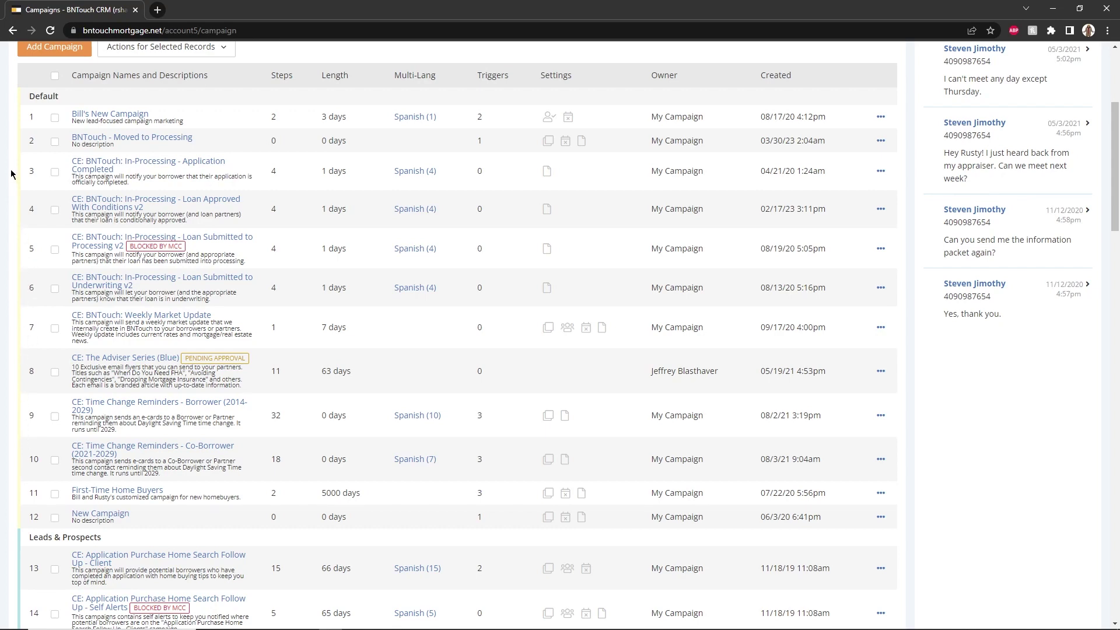
scroll(10, 174, up, 4)
click(139, 244)
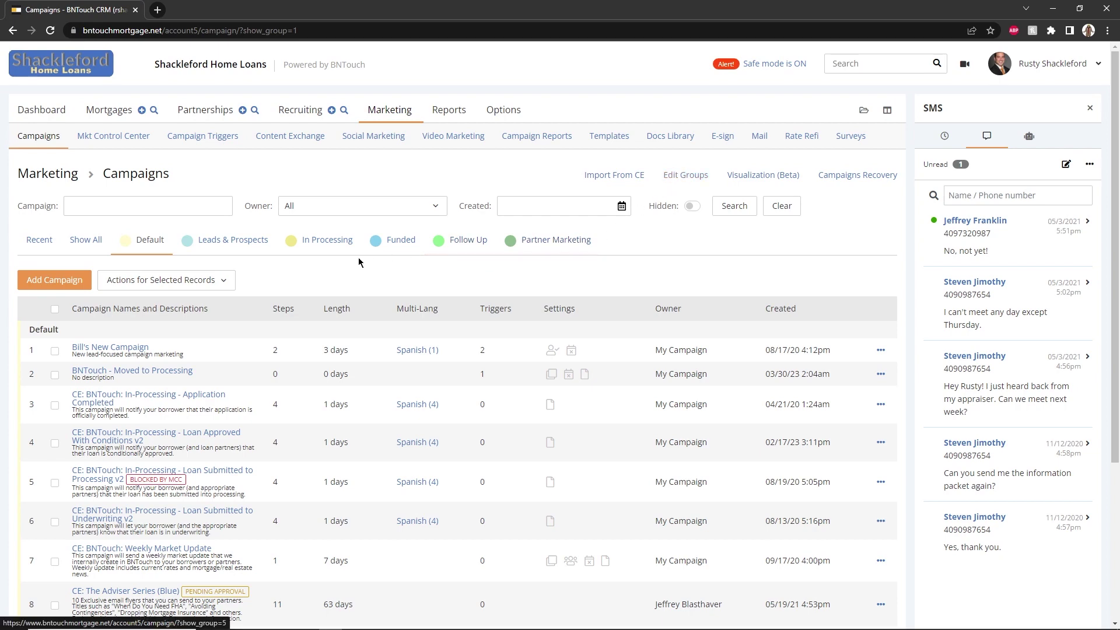
Move from In Processing to the Funded group and select Post Funded and Previously Funded Follow-Up
click(330, 252)
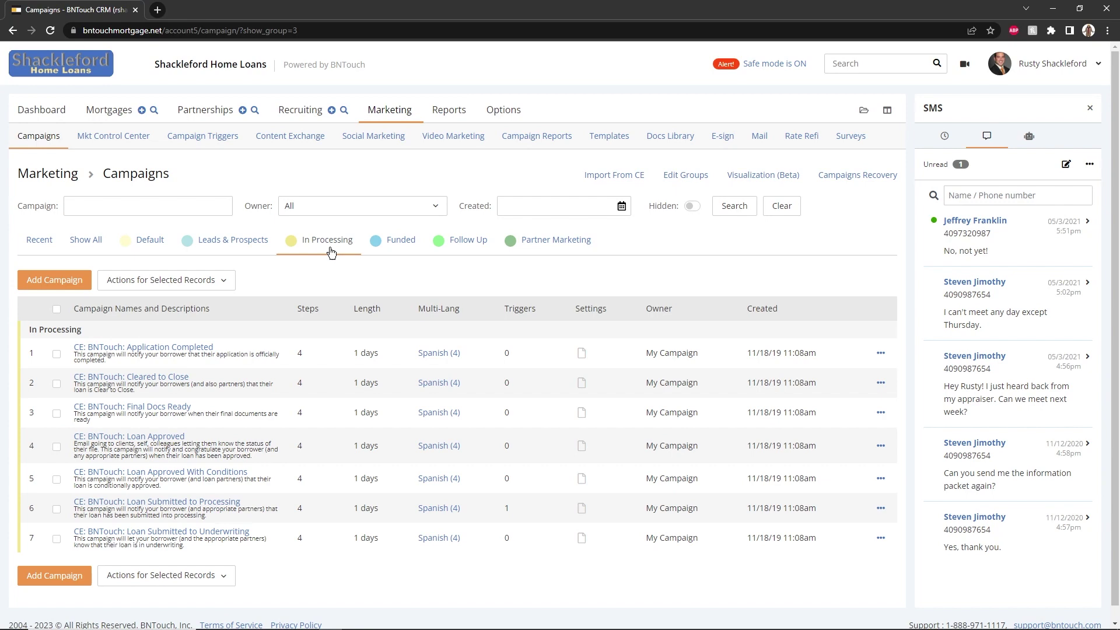
click(394, 243)
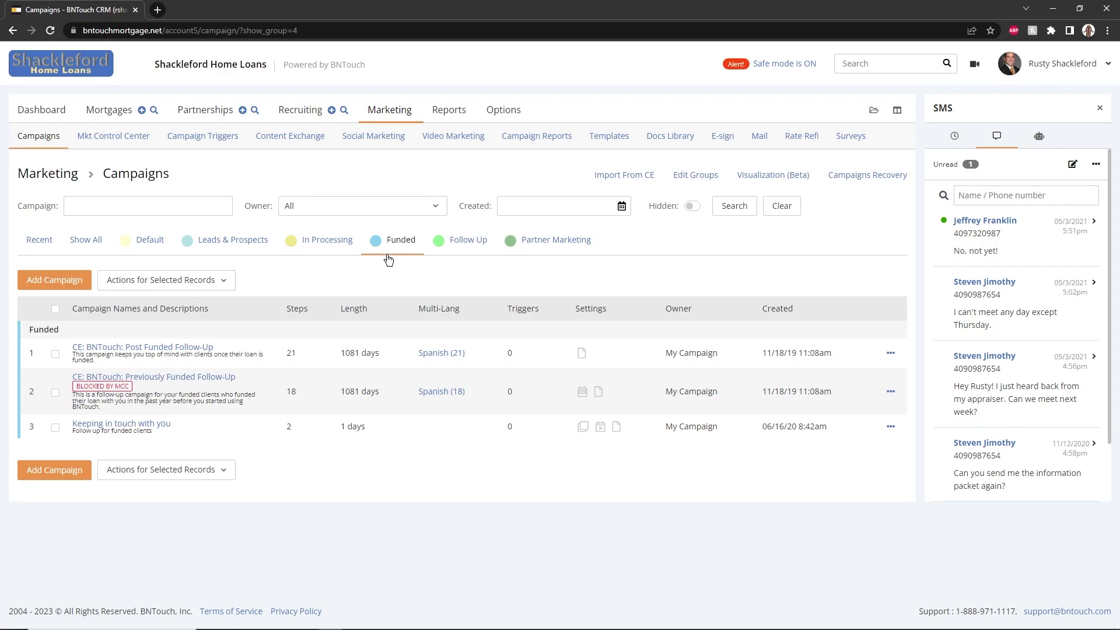
click(55, 354)
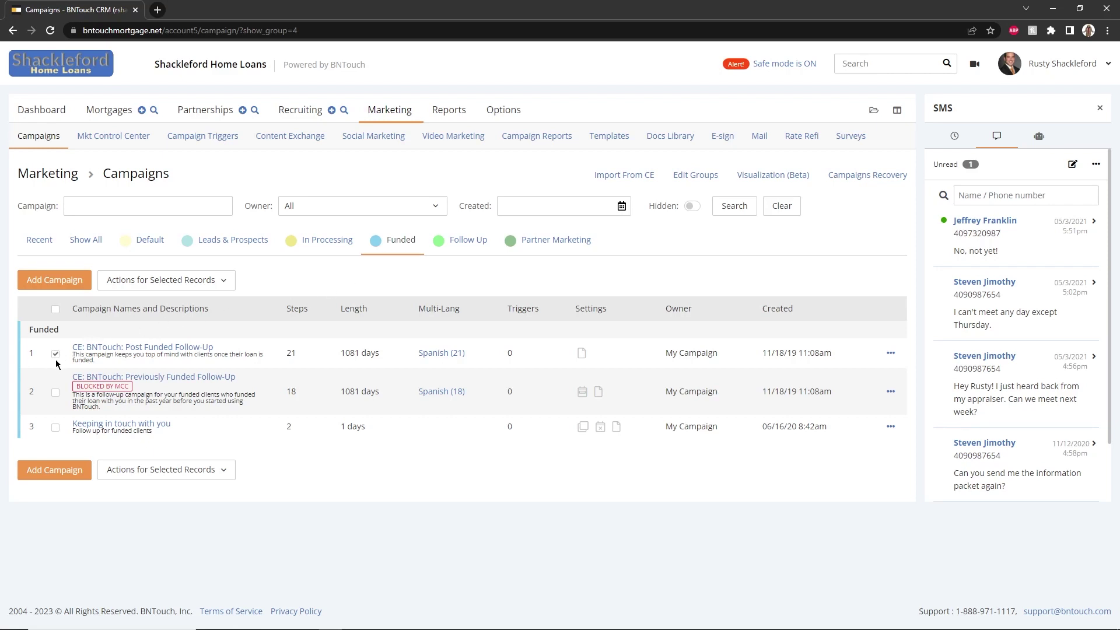
click(56, 393)
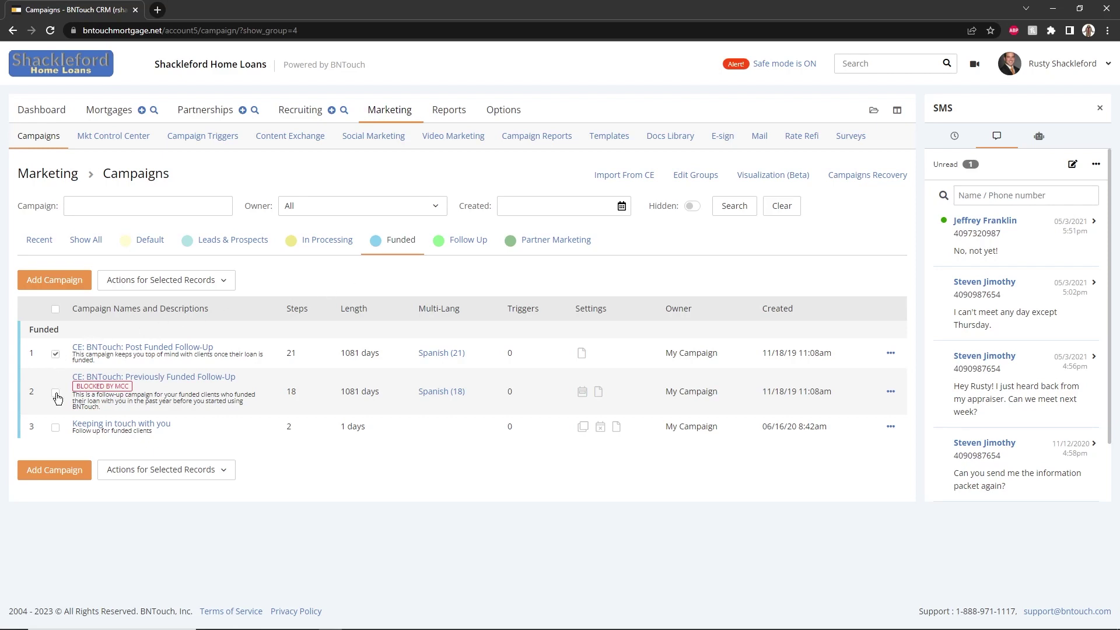
Look over the bulk actions for the selected campaigns, then toggle Hidden campaigns on and off
click(171, 282)
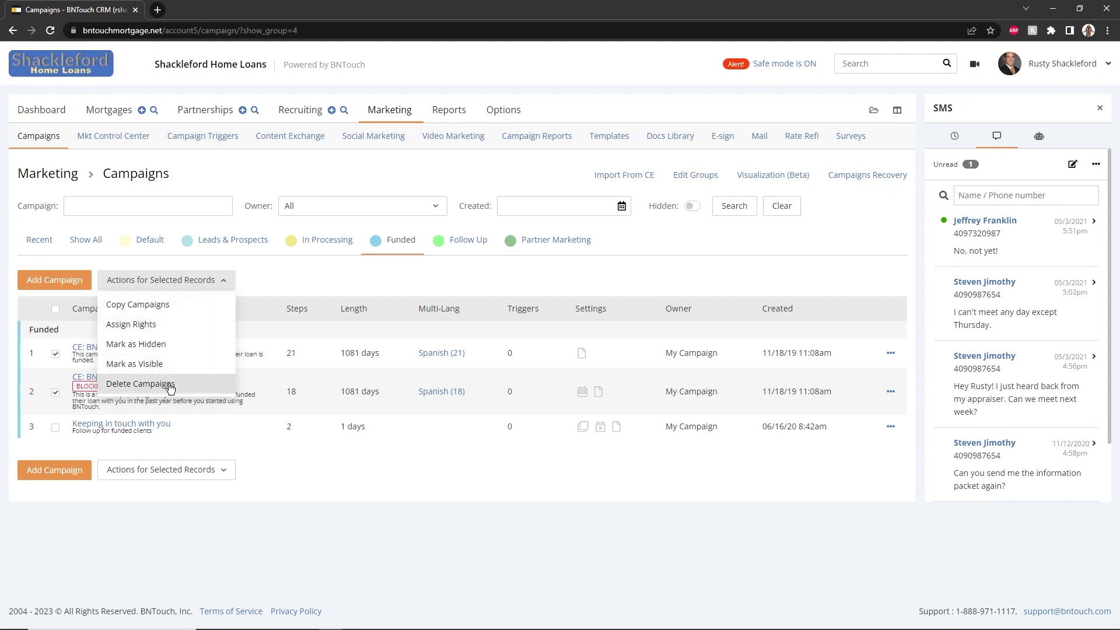
click(271, 306)
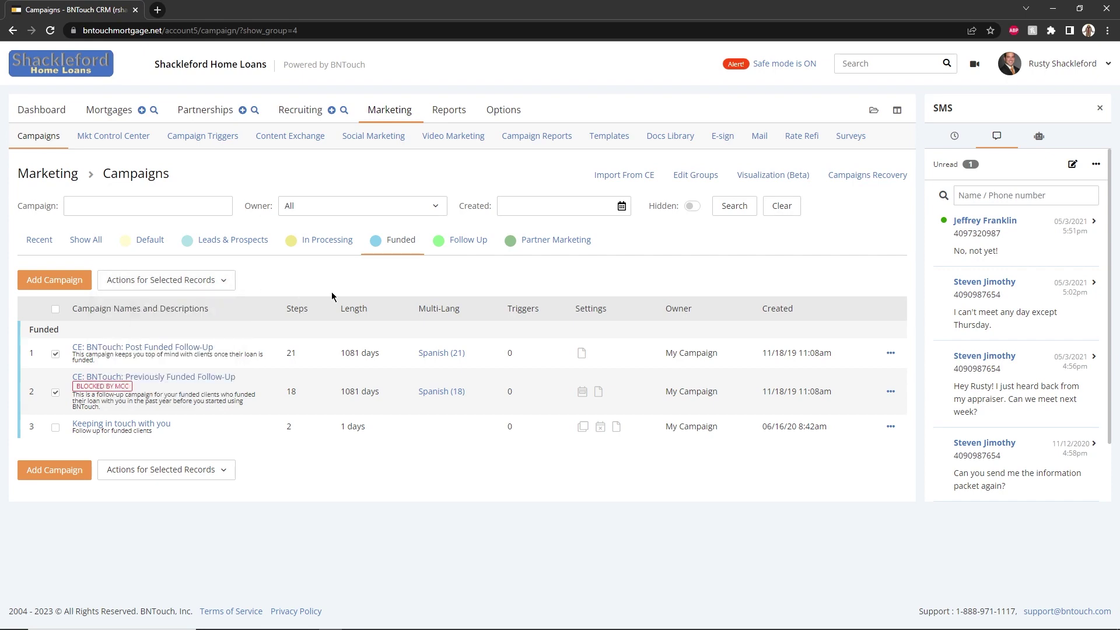
click(690, 211)
click(690, 211)
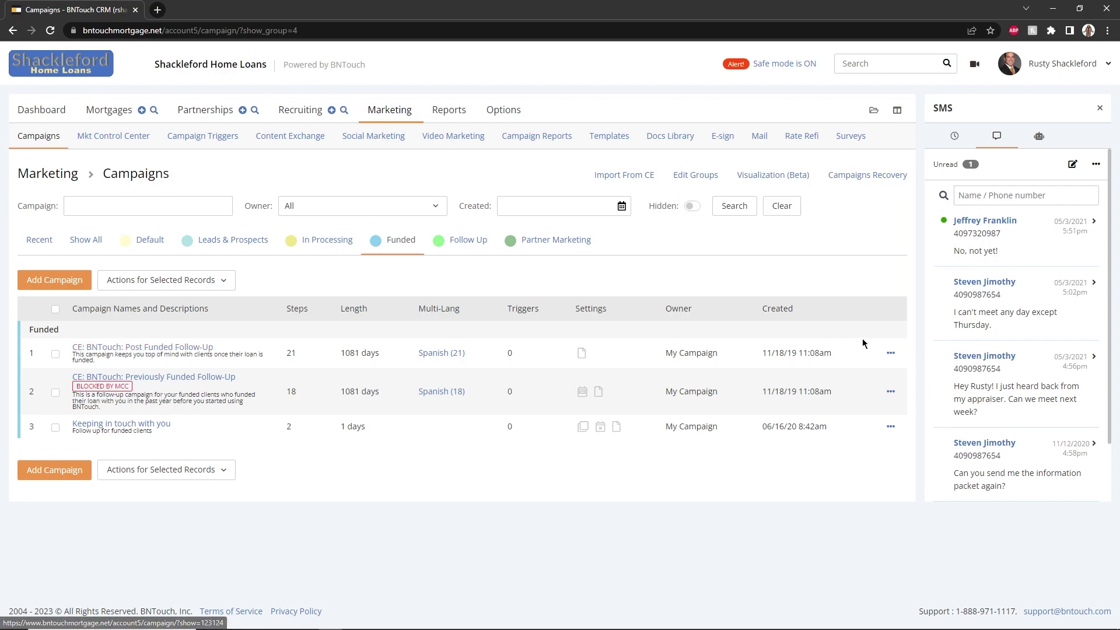
click(891, 354)
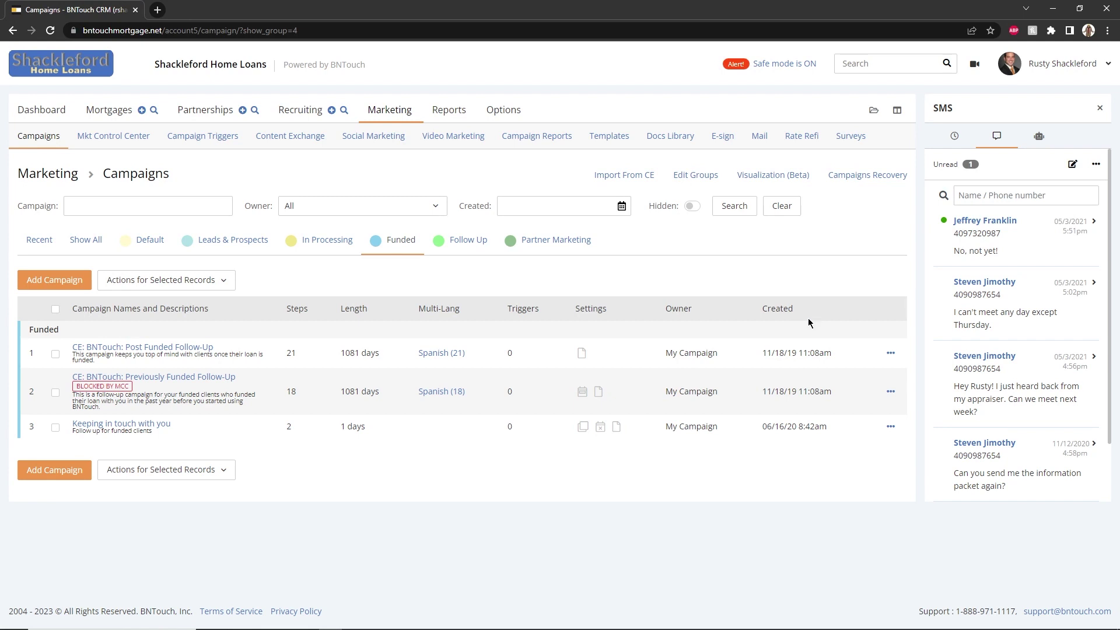
Launch and confirm Quick Setup for Post Funded Follow-Up, then return to the full Campaigns list
click(890, 354)
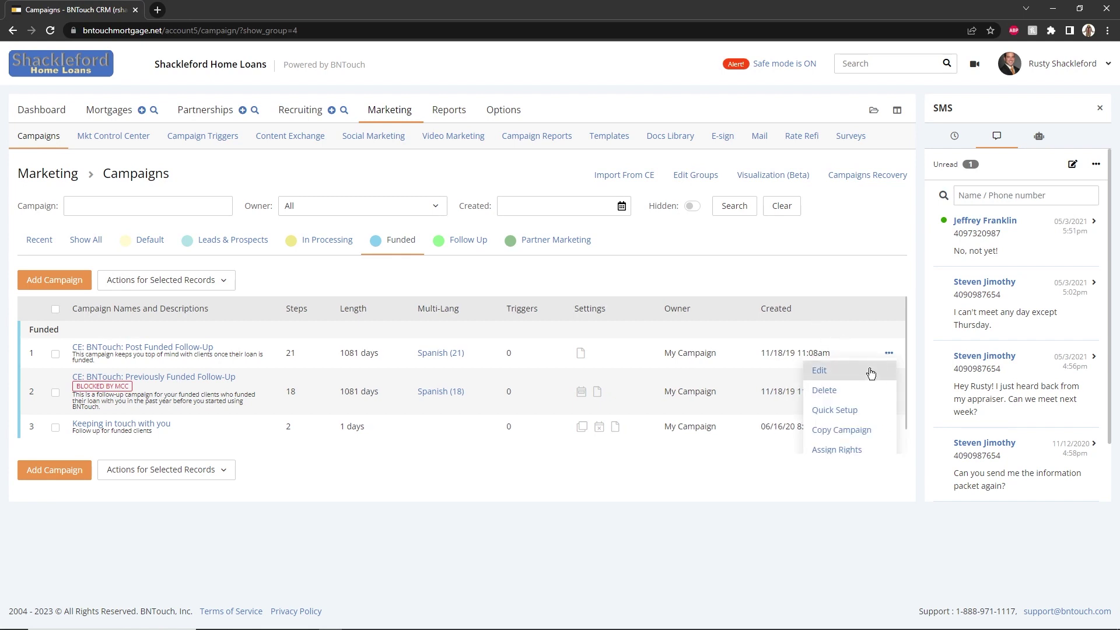
click(830, 410)
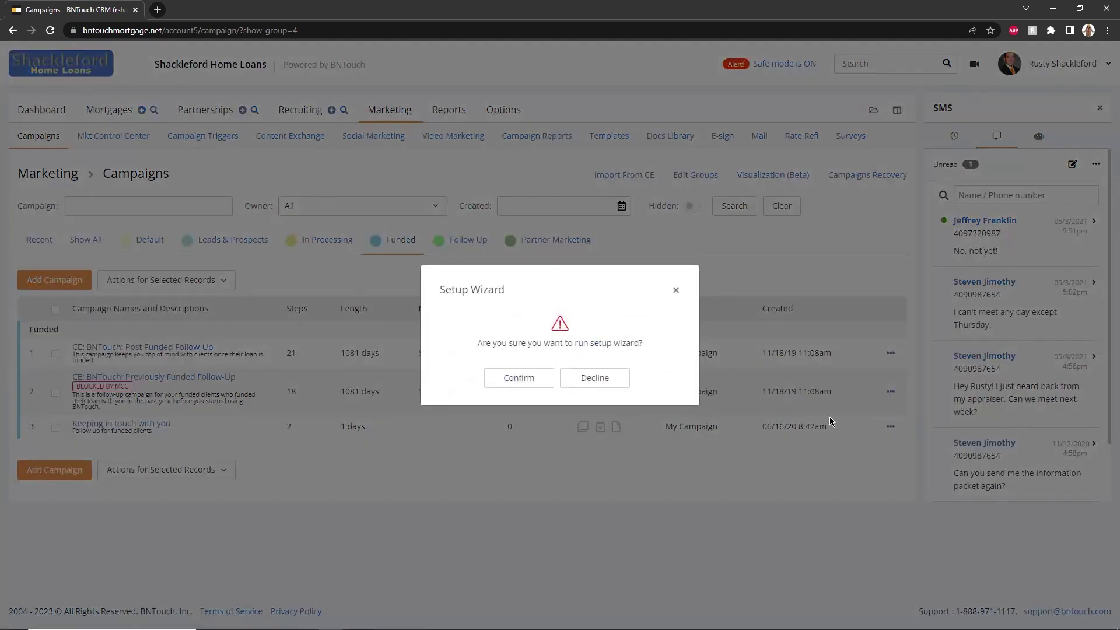
click(516, 381)
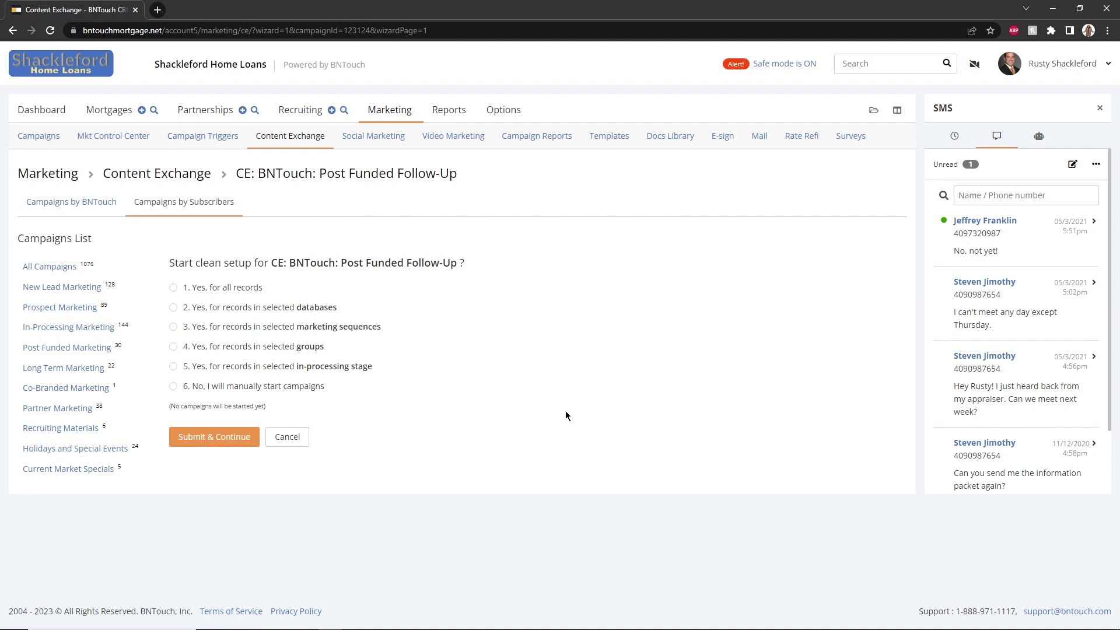
click(40, 139)
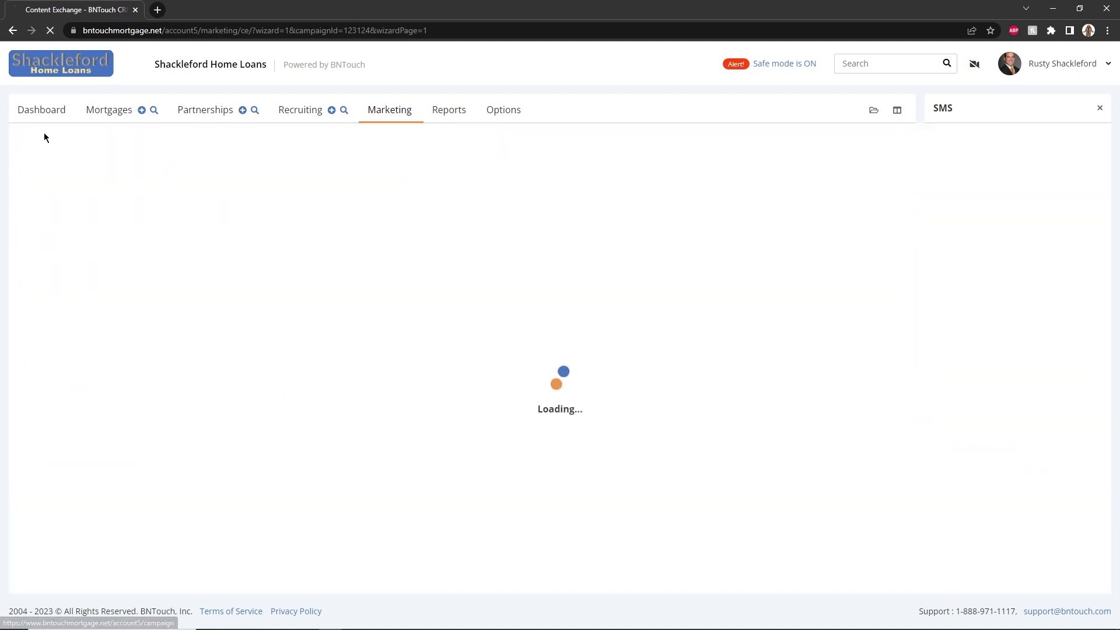
Open the CE: BNTouch: New Lead Follow-Up campaign's 8-step list from lower in the campaigns list
click(881, 374)
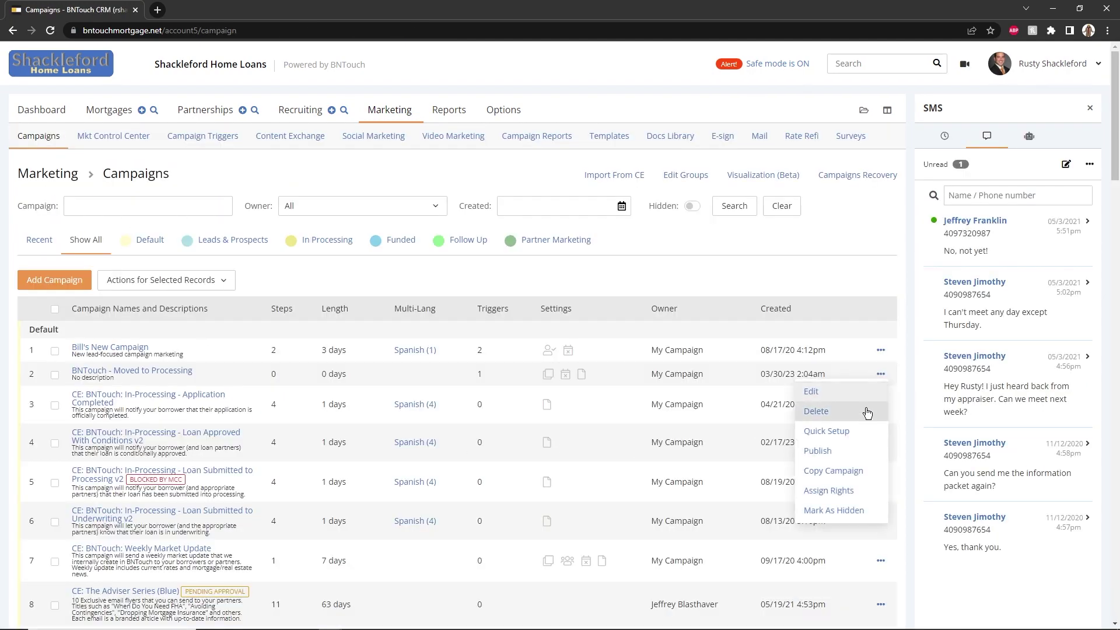
click(742, 356)
scroll(738, 356, down, 6)
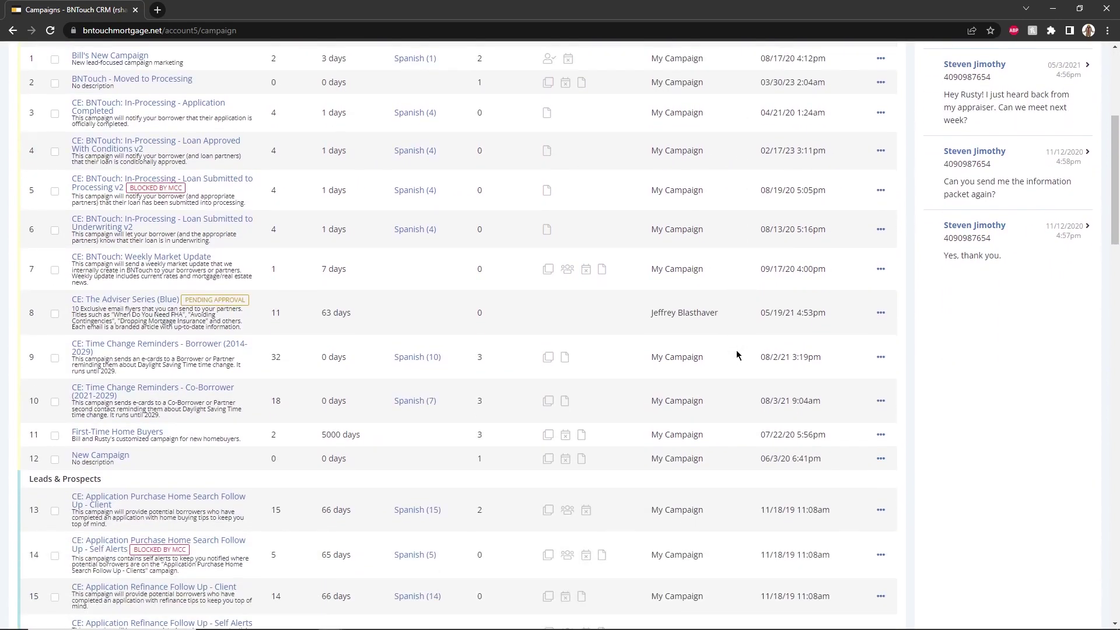
scroll(735, 357, down, 3)
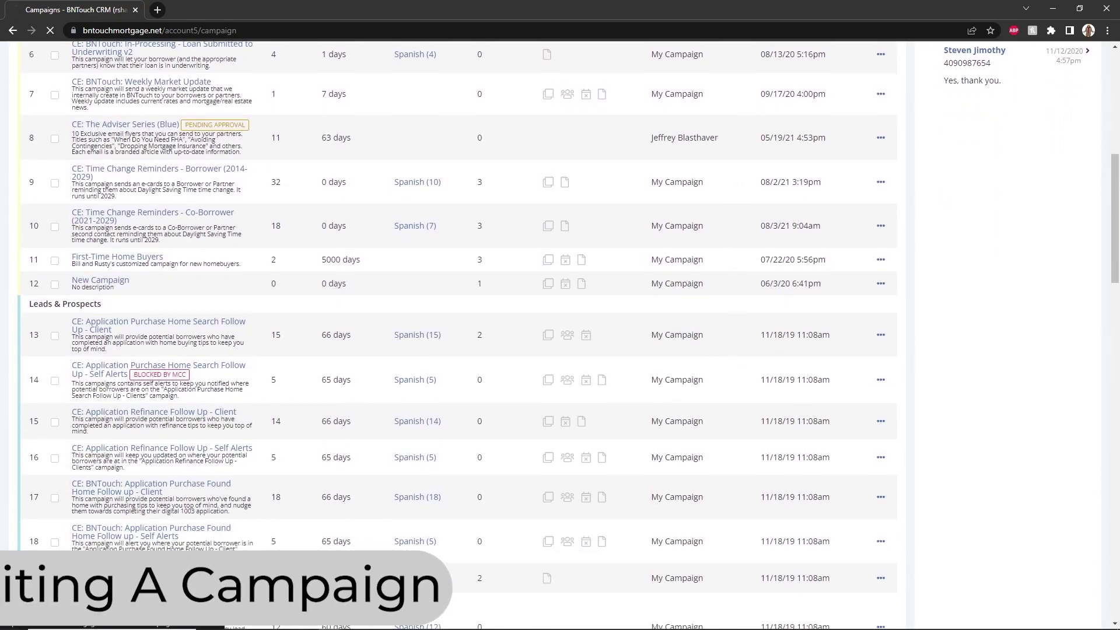
click(194, 578)
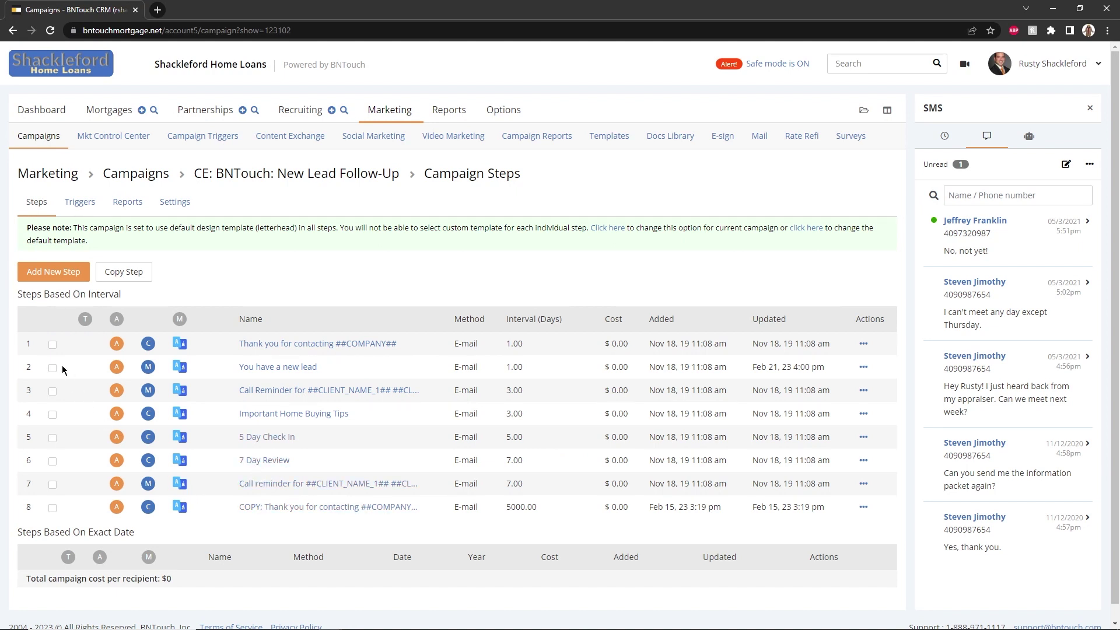
drag(16, 294, 126, 296)
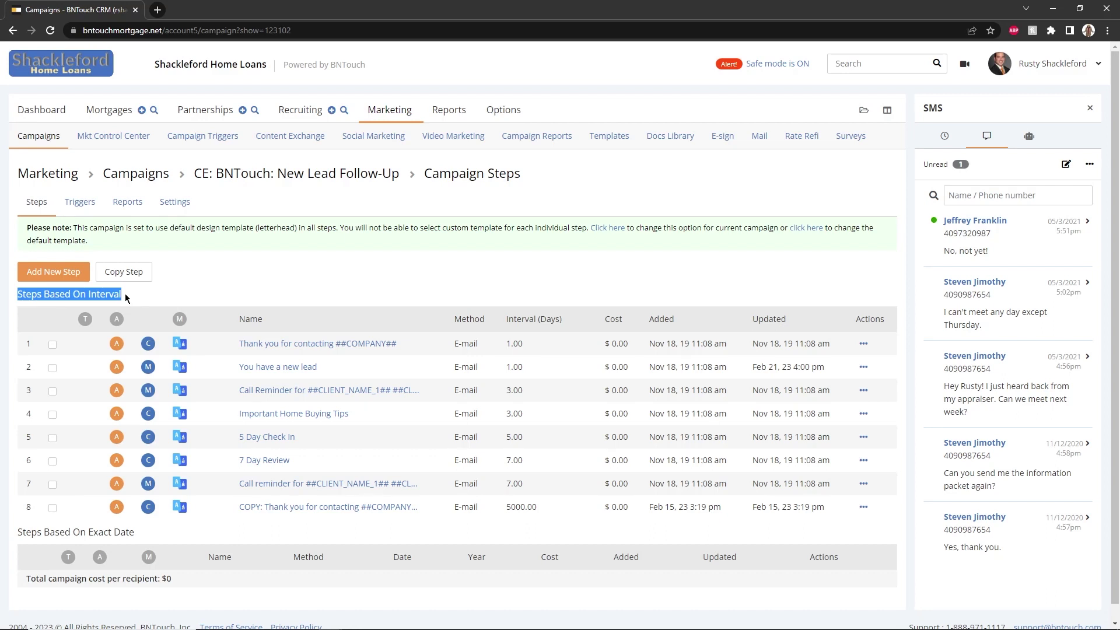
click(125, 297)
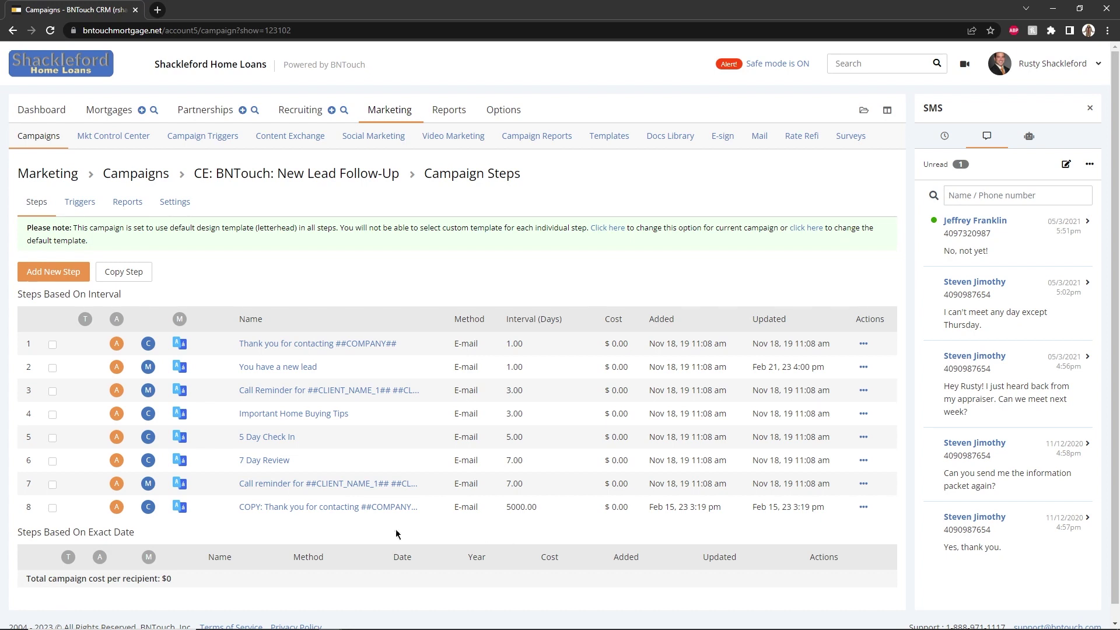
drag(16, 532, 135, 534)
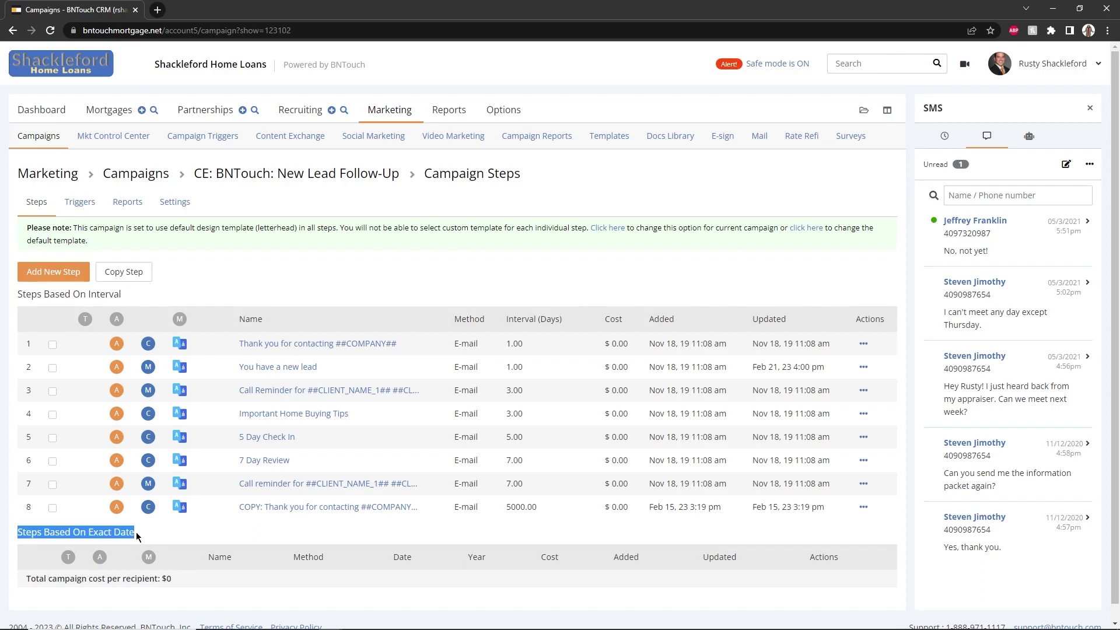
click(135, 532)
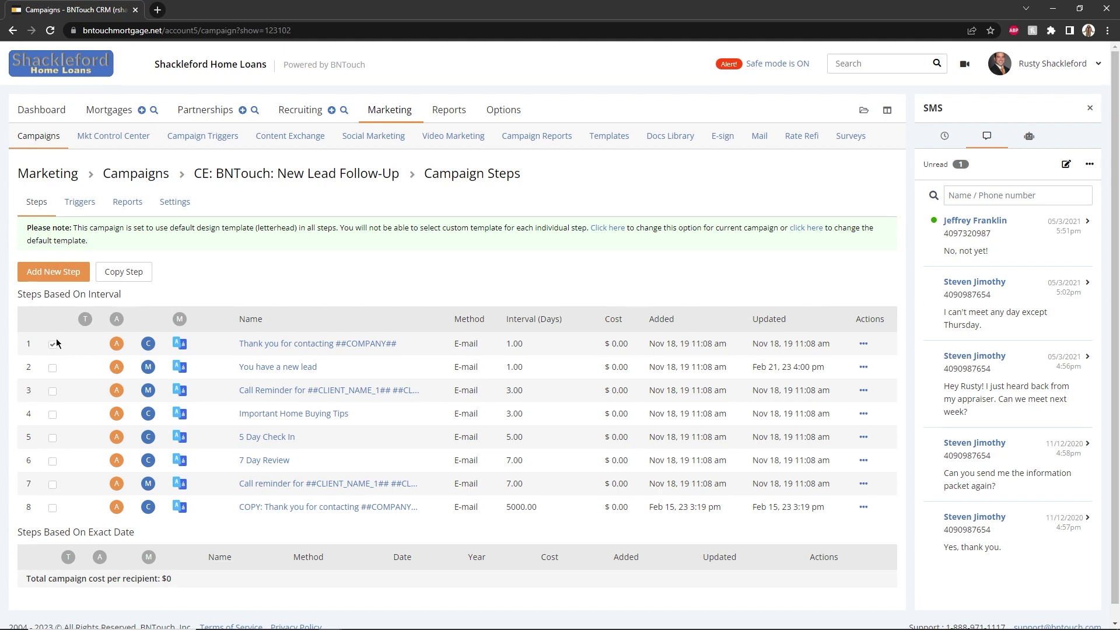
Browse the Copy Step target campaigns, leaving CE: BNTouch: New Lead Follow-Up selected
click(105, 283)
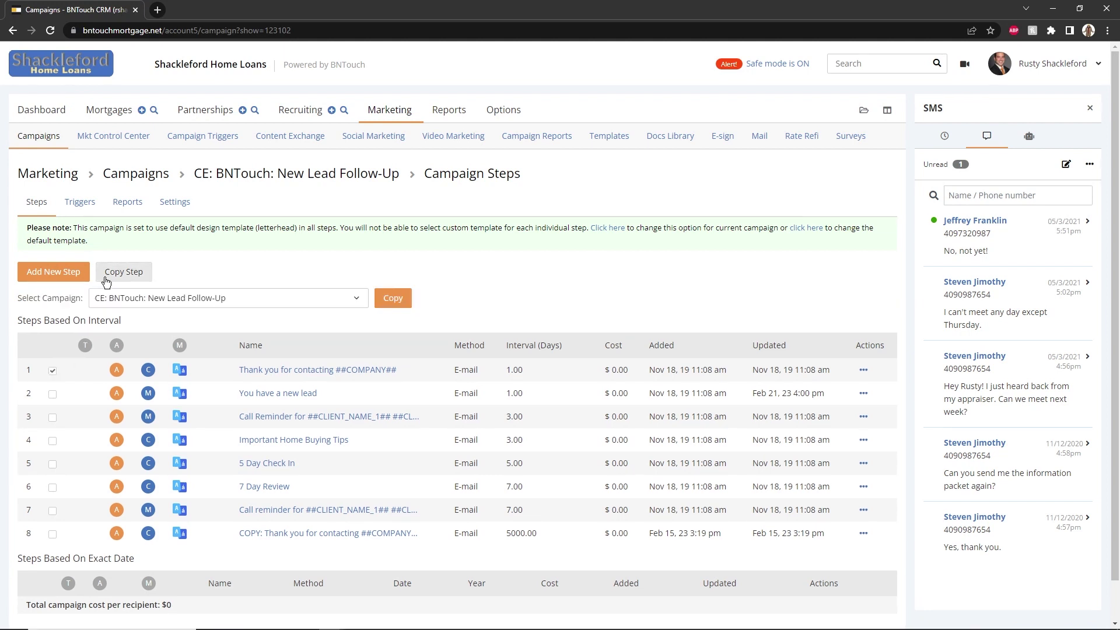
click(119, 304)
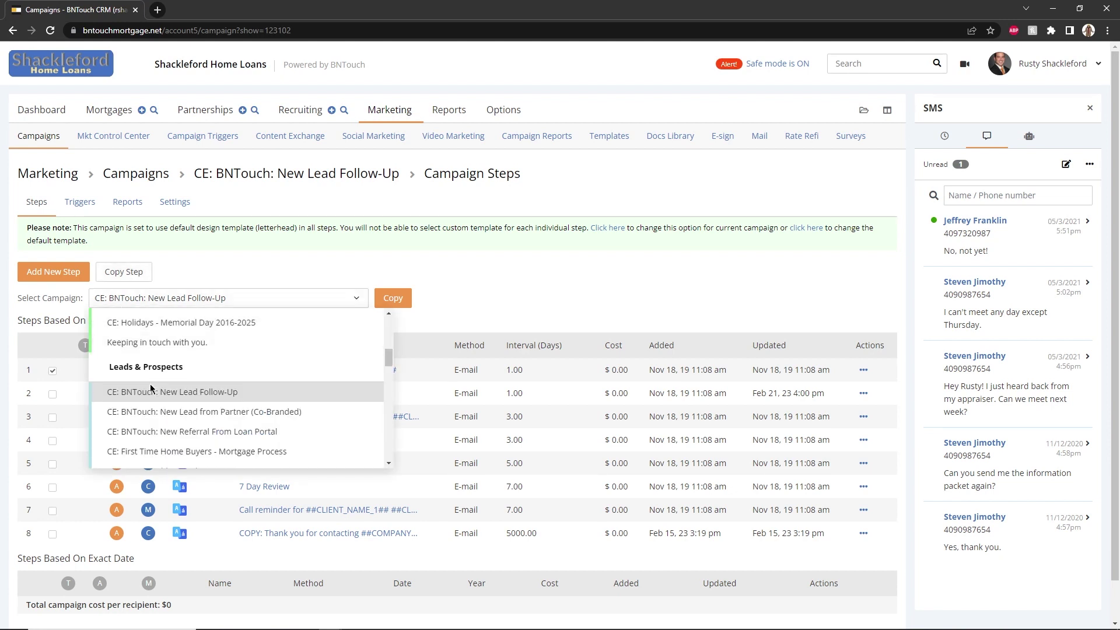
scroll(149, 384, down, 8)
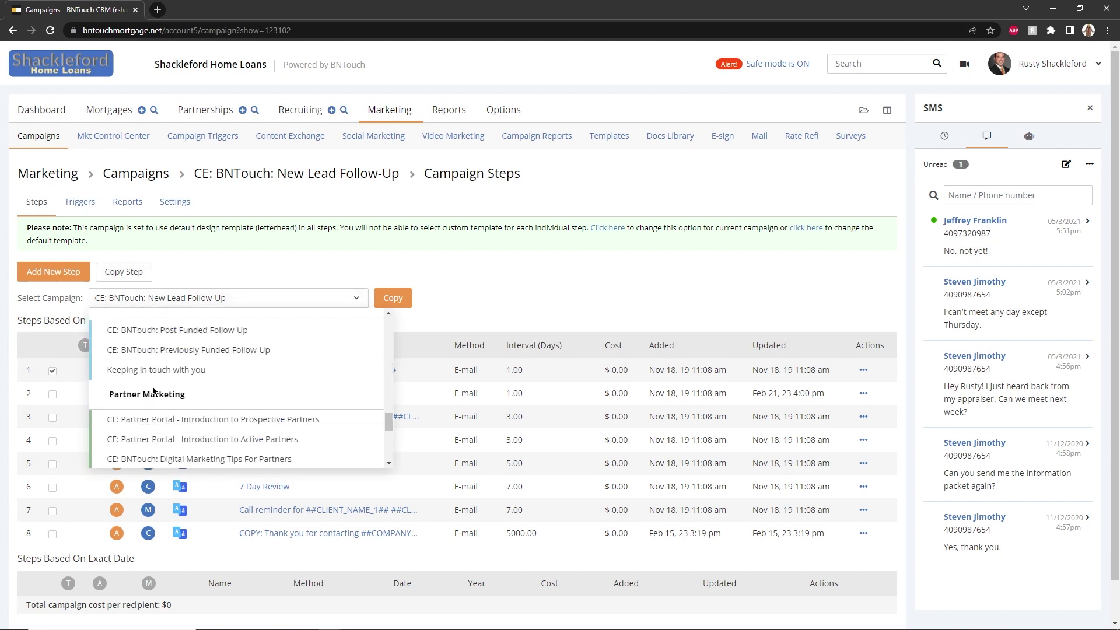
click(218, 284)
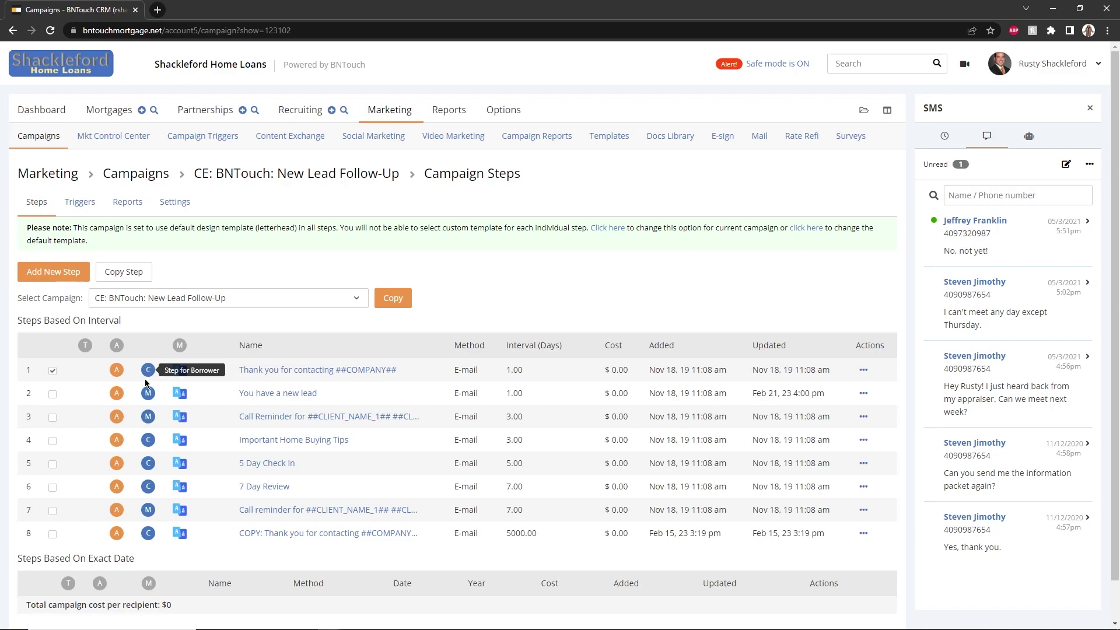
scroll(147, 351, down, 1)
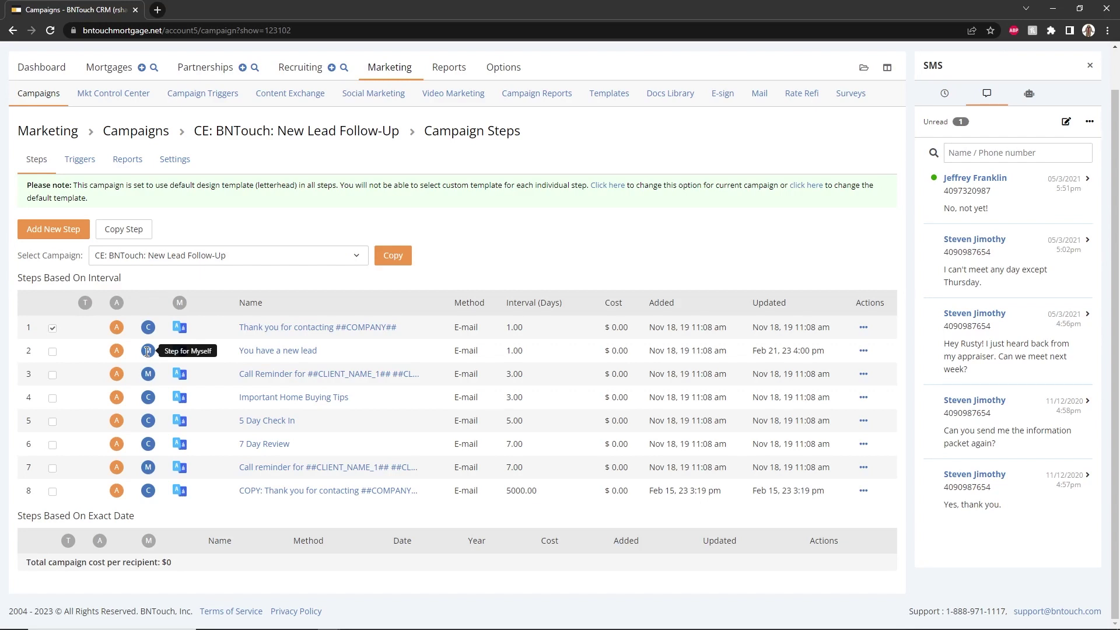
click(259, 333)
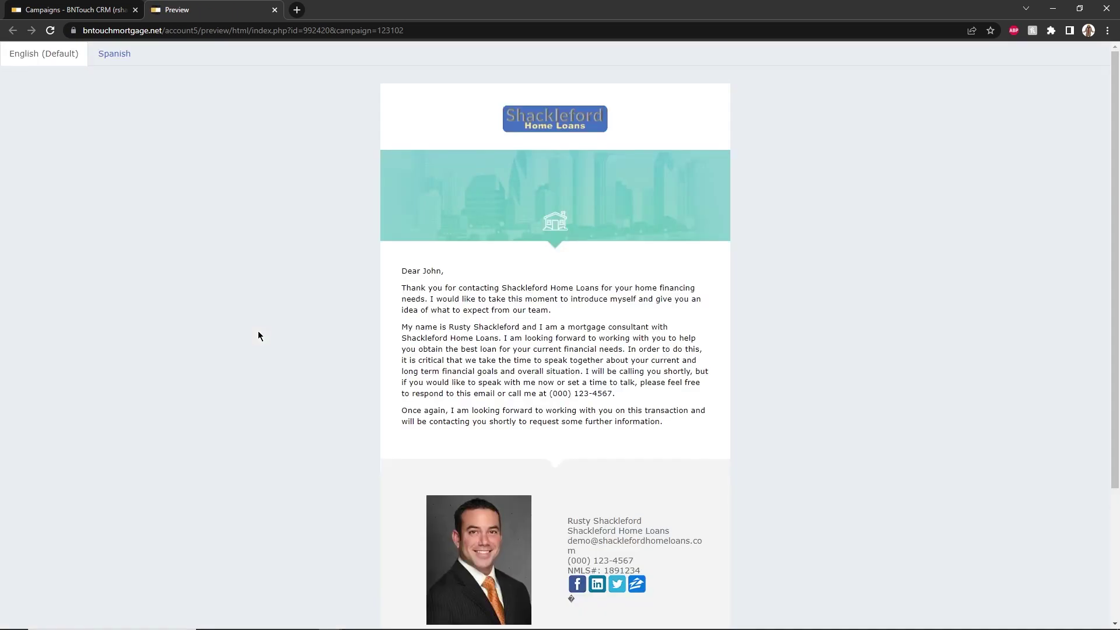
click(275, 10)
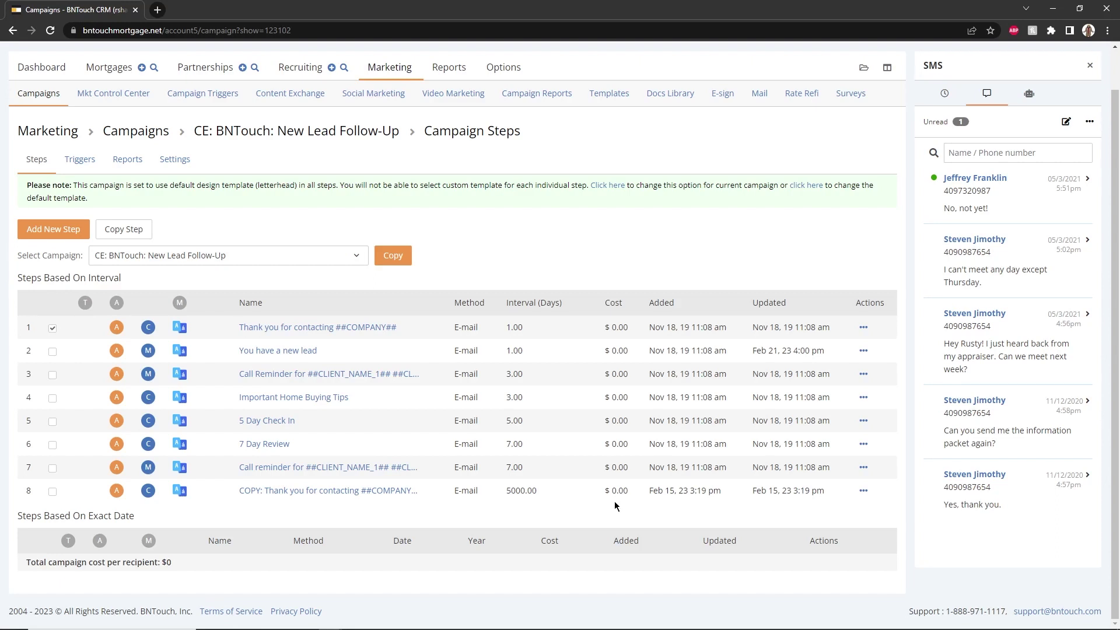
Glance at the 'You have a new lead' step's actions, then show the campaign's Biz Card Collected and Lead triggers
click(864, 351)
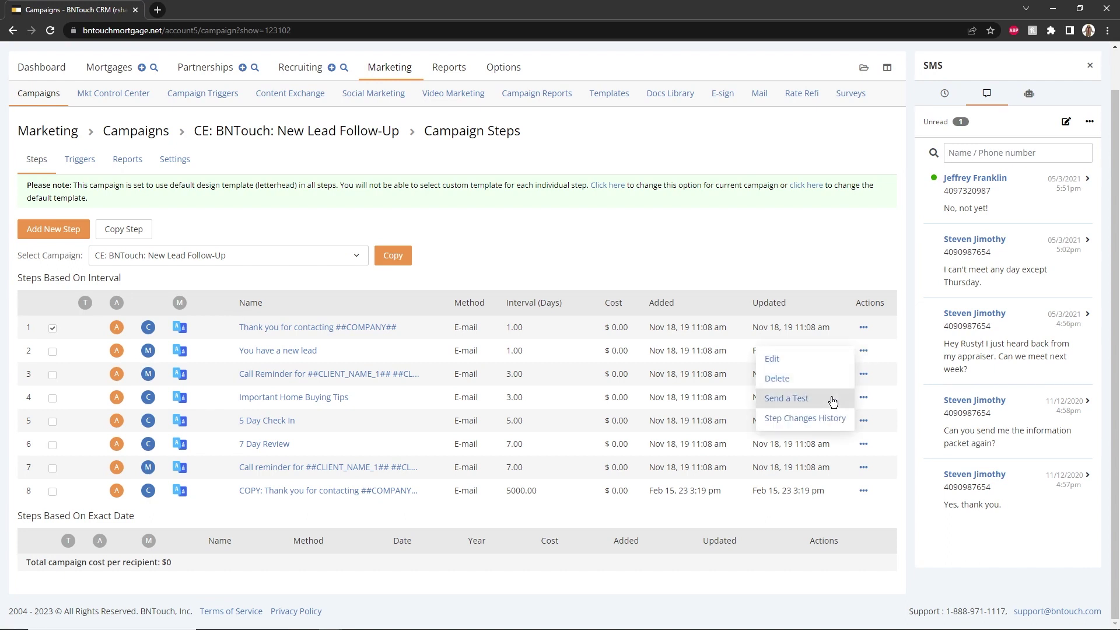
click(902, 372)
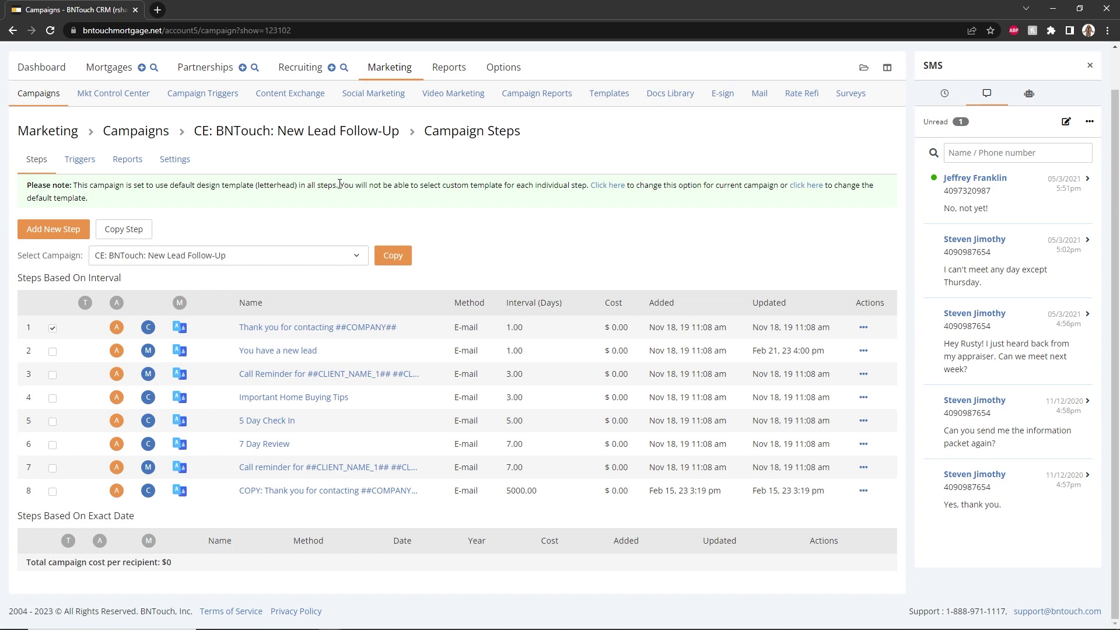
click(80, 165)
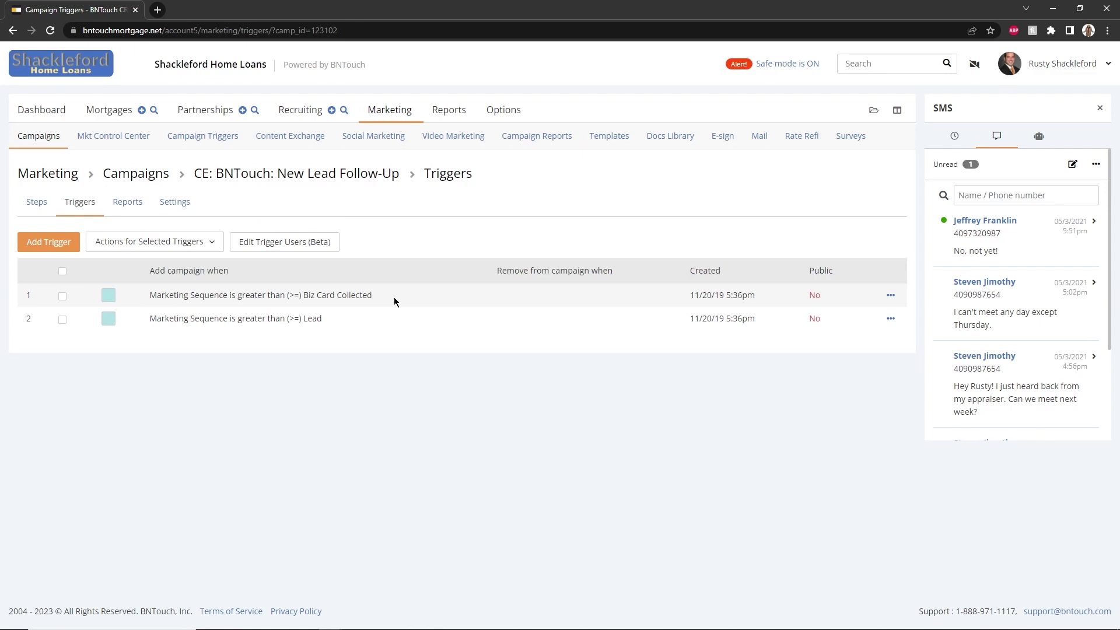
Show the campaign's status report and look over the Records on campaign report
click(123, 210)
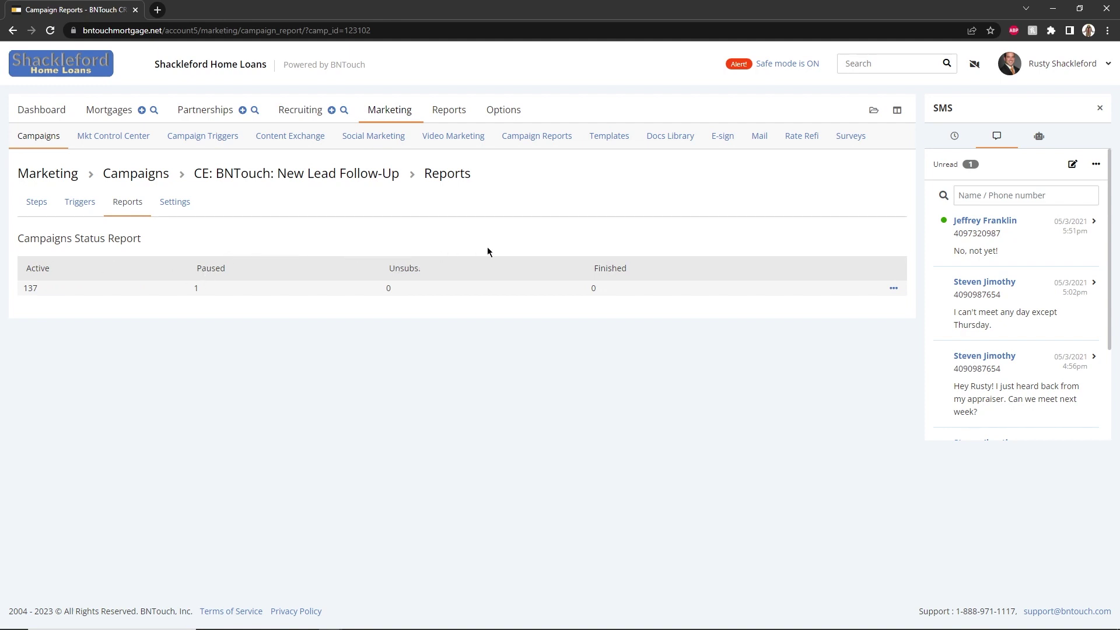
click(894, 290)
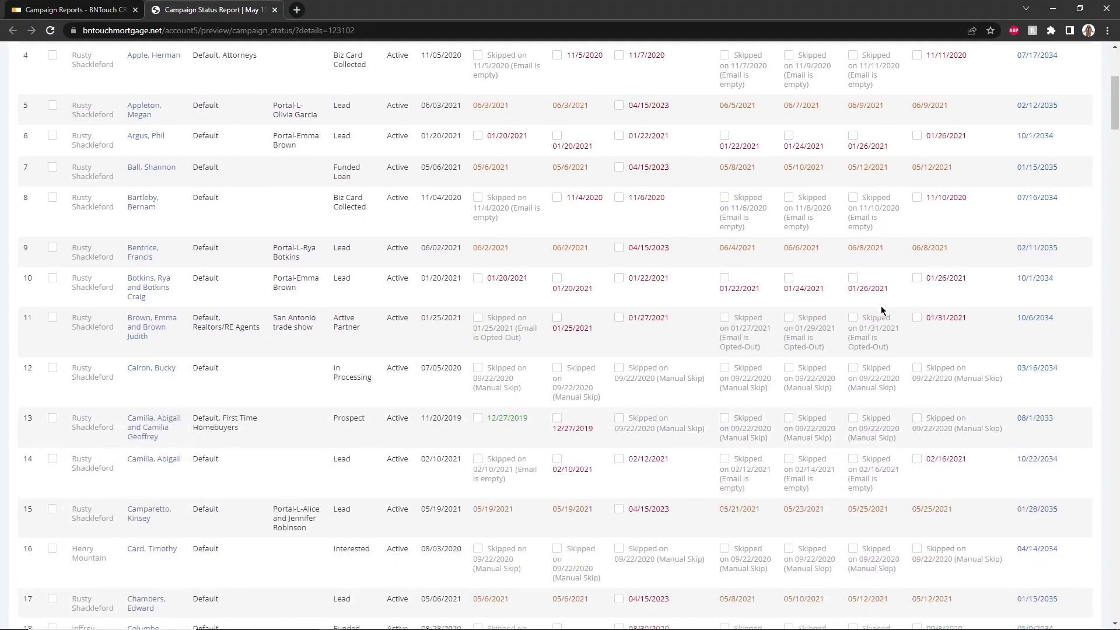
scroll(881, 305, down, 15)
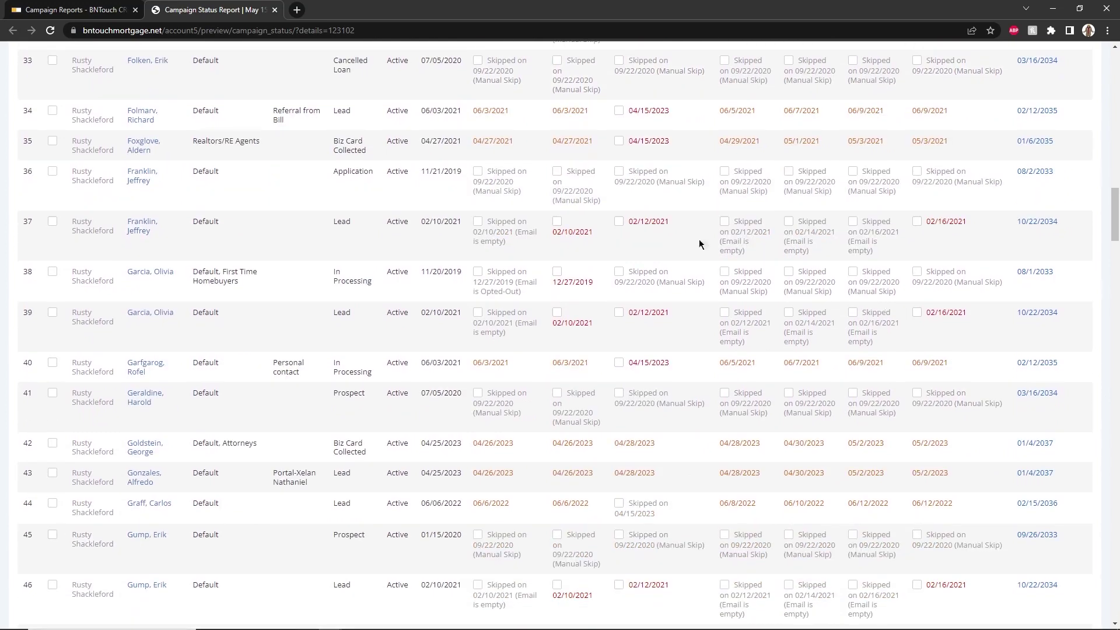
click(275, 10)
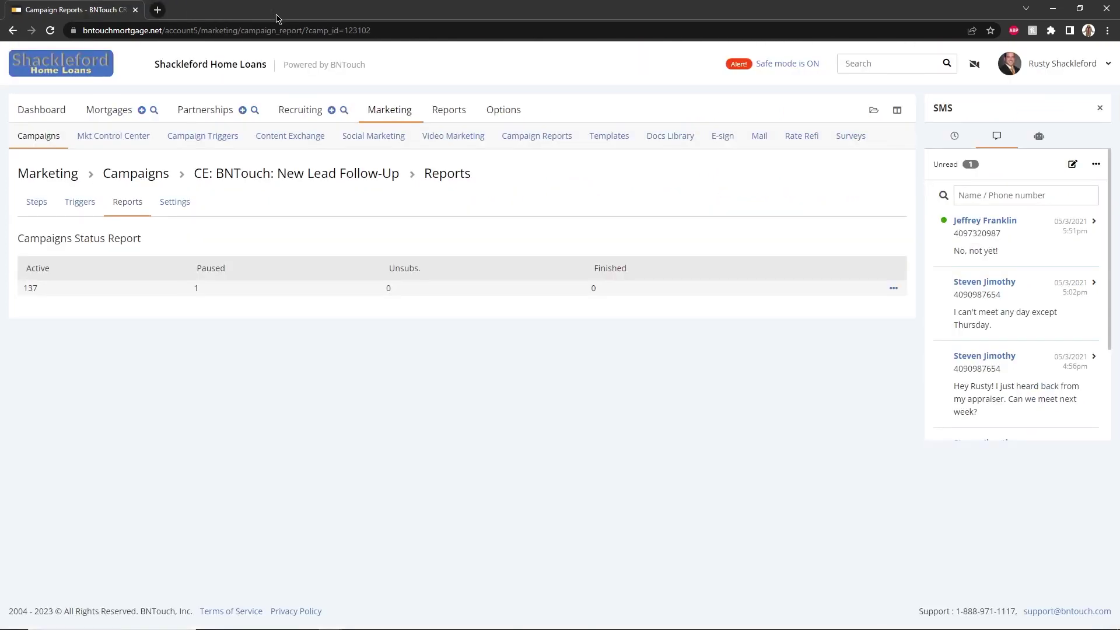
Check the campaign Summary report's status filter, keeping Active, then close the summary
click(893, 289)
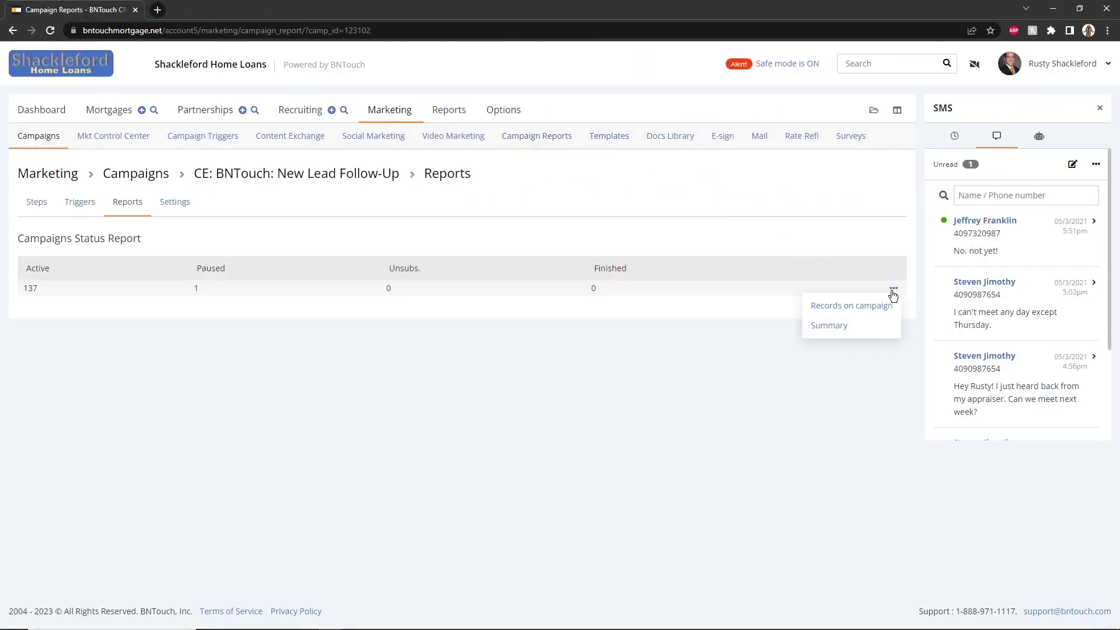
click(870, 328)
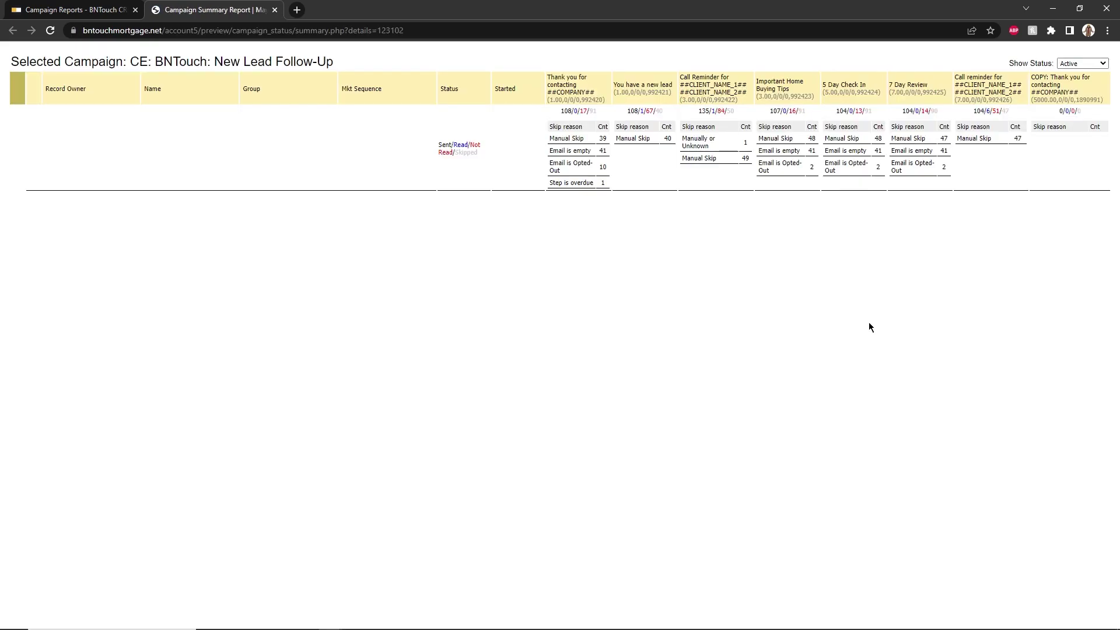
click(1067, 64)
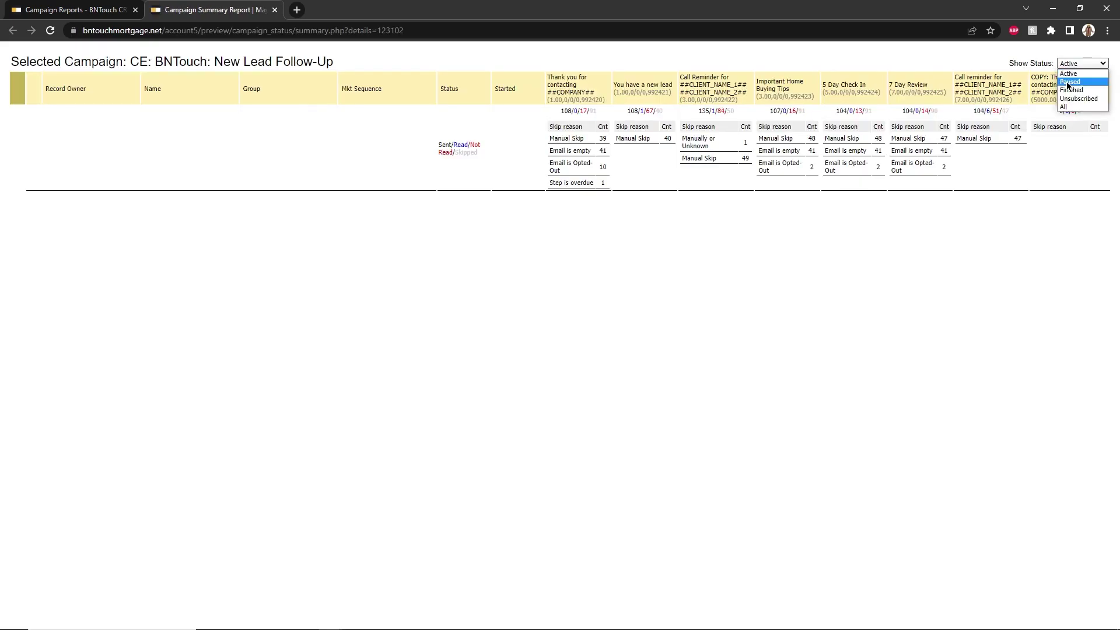
click(986, 73)
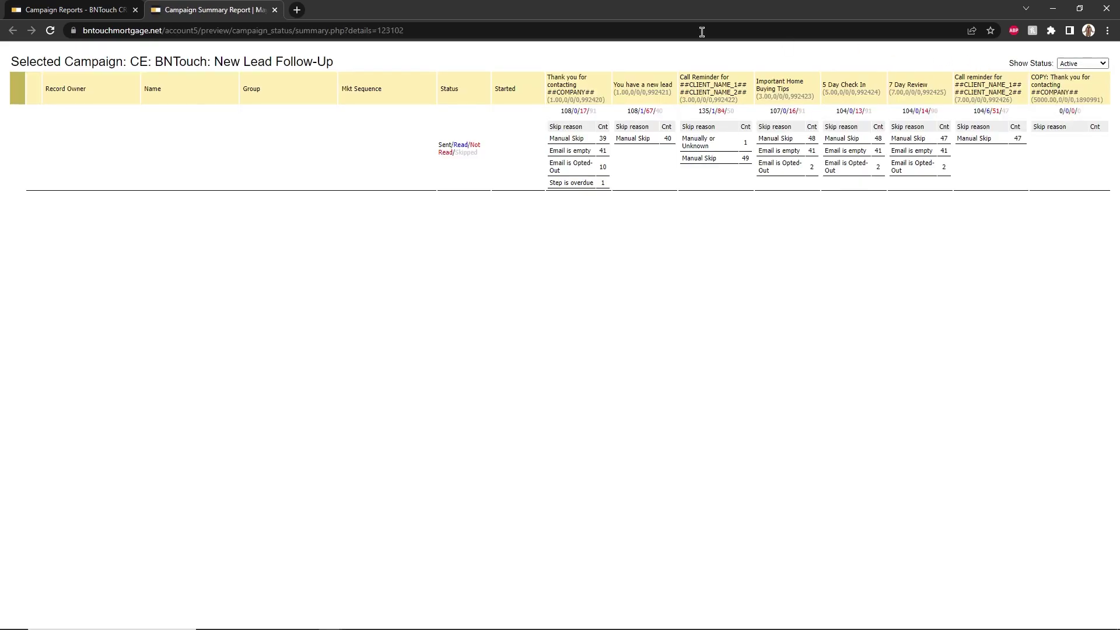
click(276, 11)
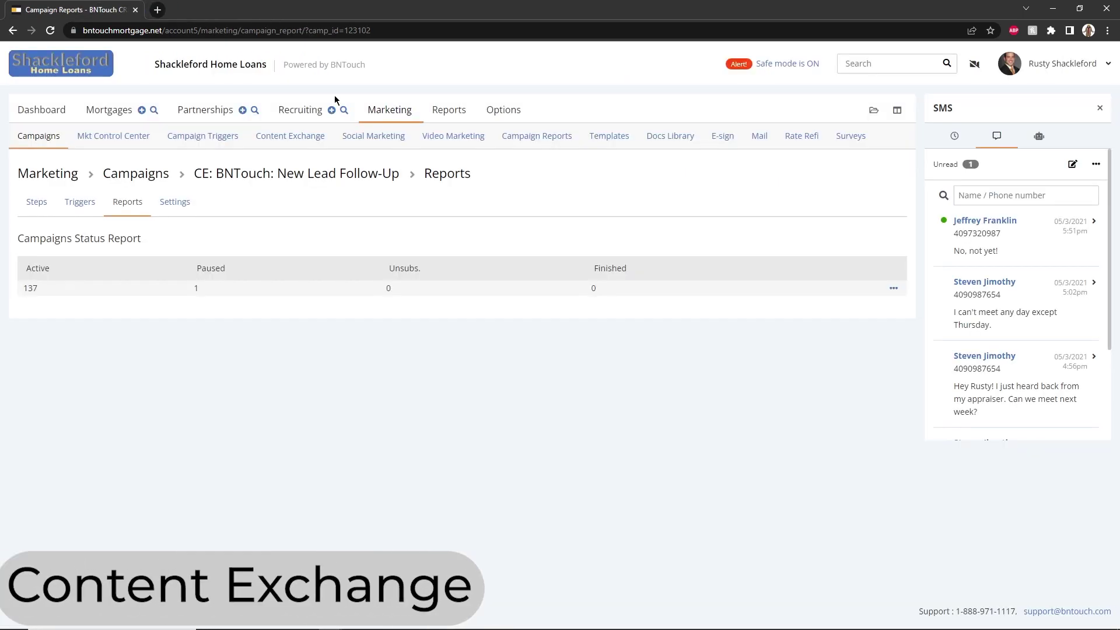
Preview the Content Exchange's Partner Portal - Introduction to Prospective Partners campaign
click(291, 137)
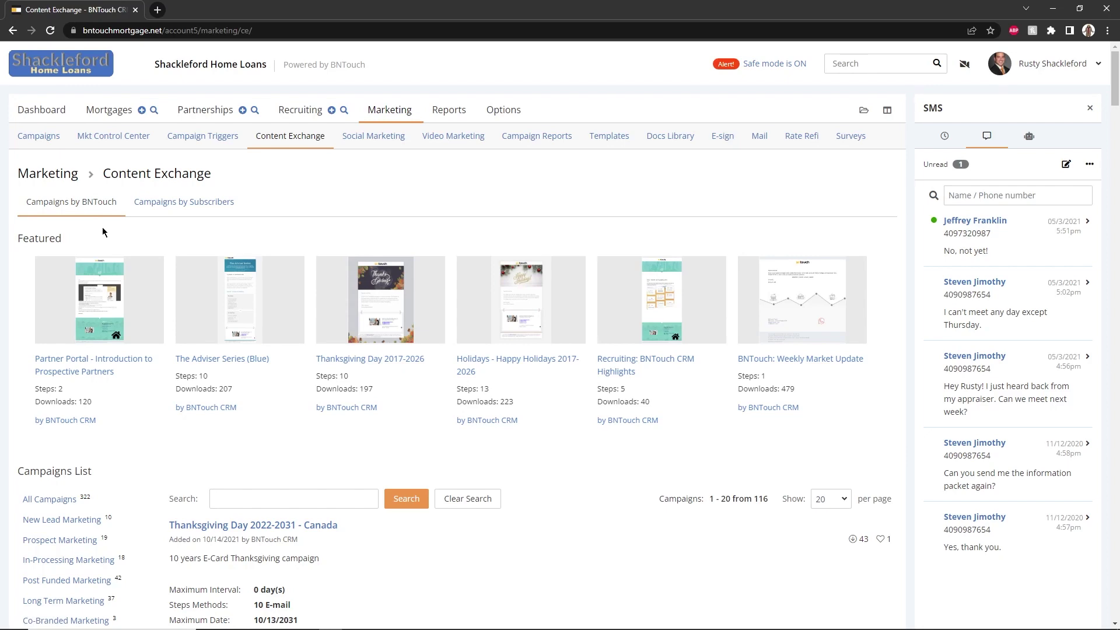
click(97, 364)
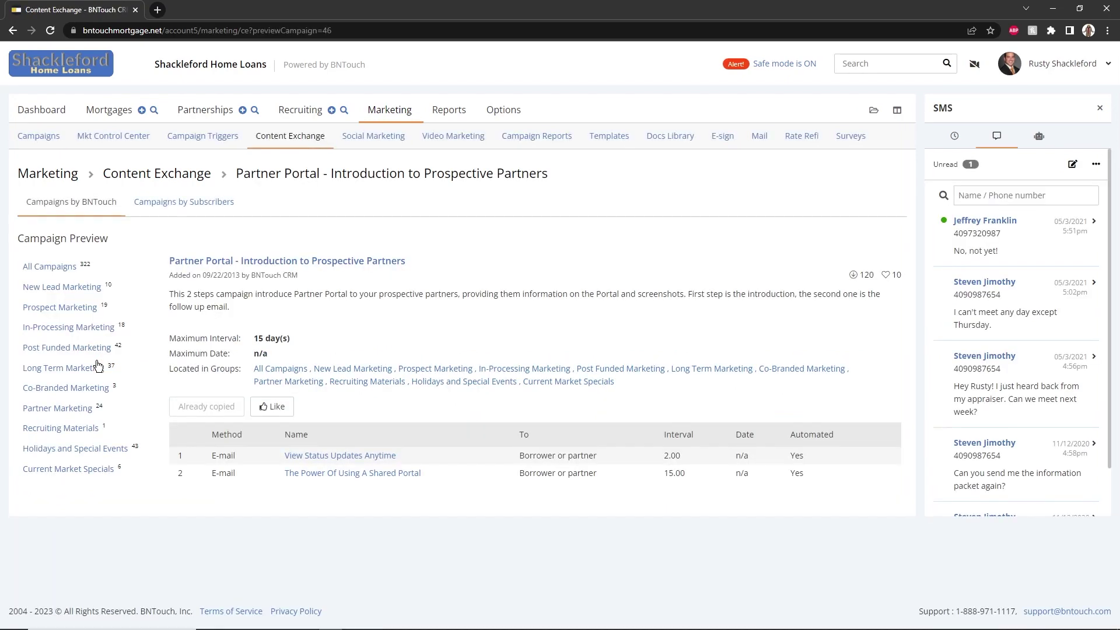
click(267, 151)
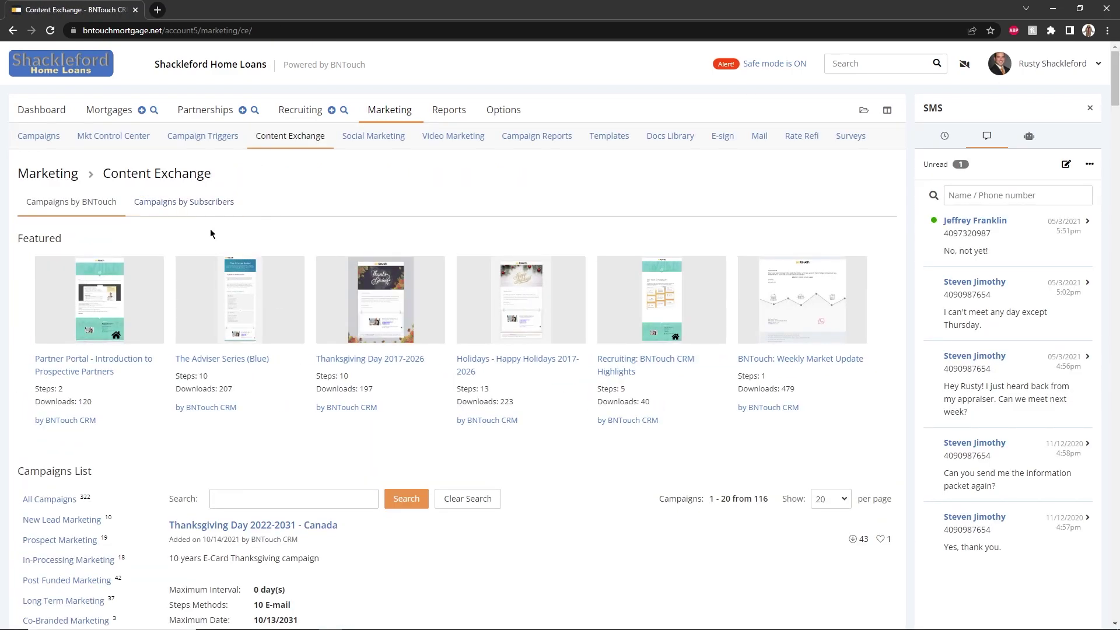
Browse the 482 subscriber-shared campaigns, led by "I'll be available all weekend!"
click(163, 202)
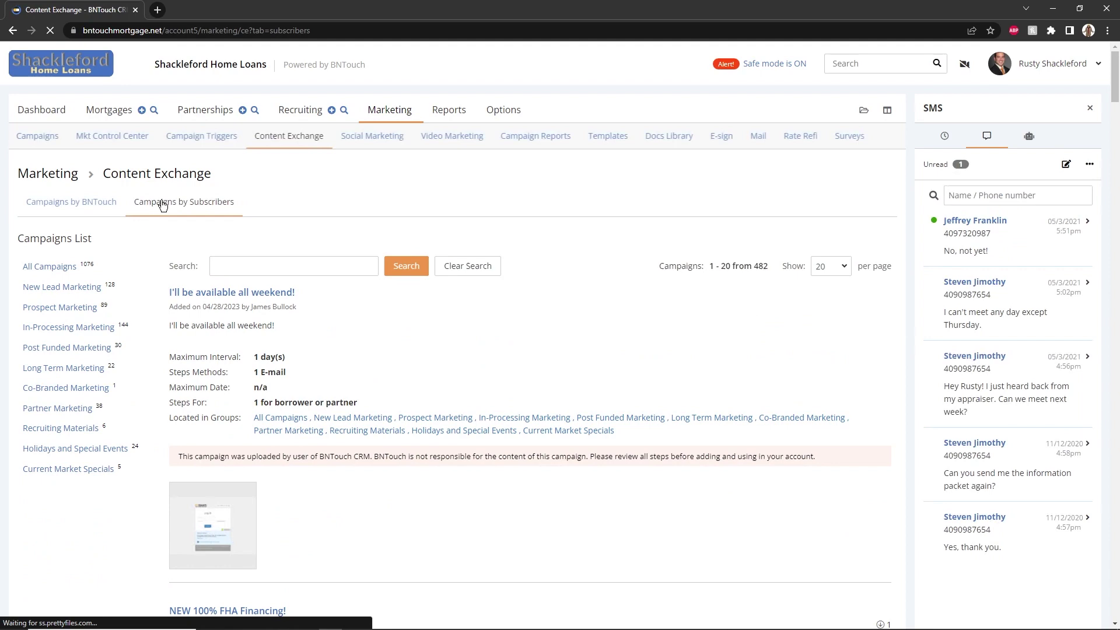
scroll(184, 230, down, 10)
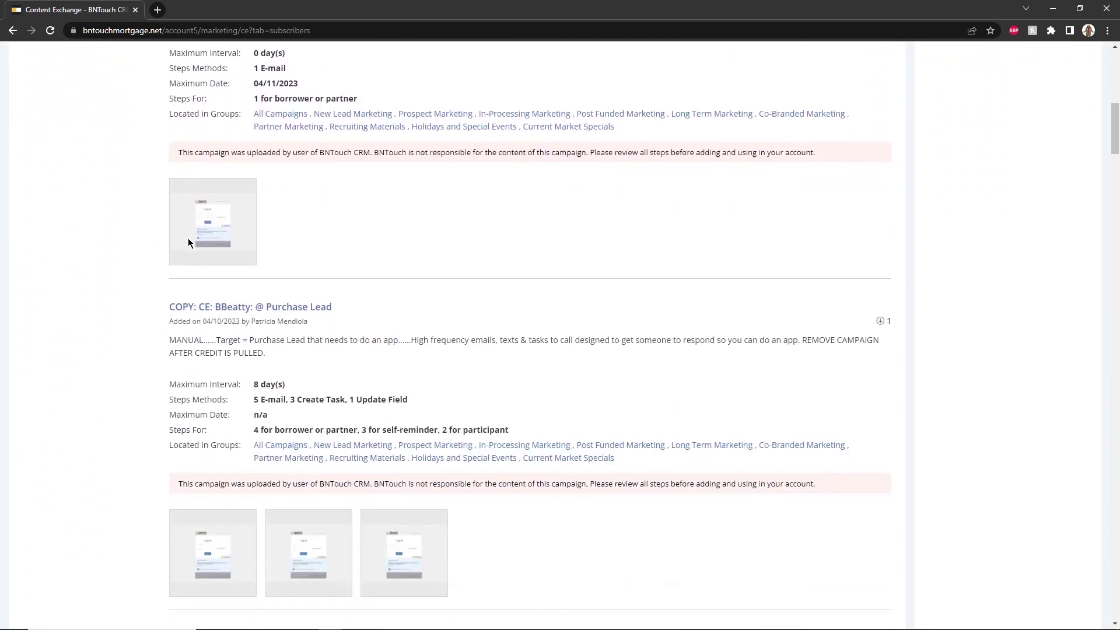
scroll(188, 238, down, 15)
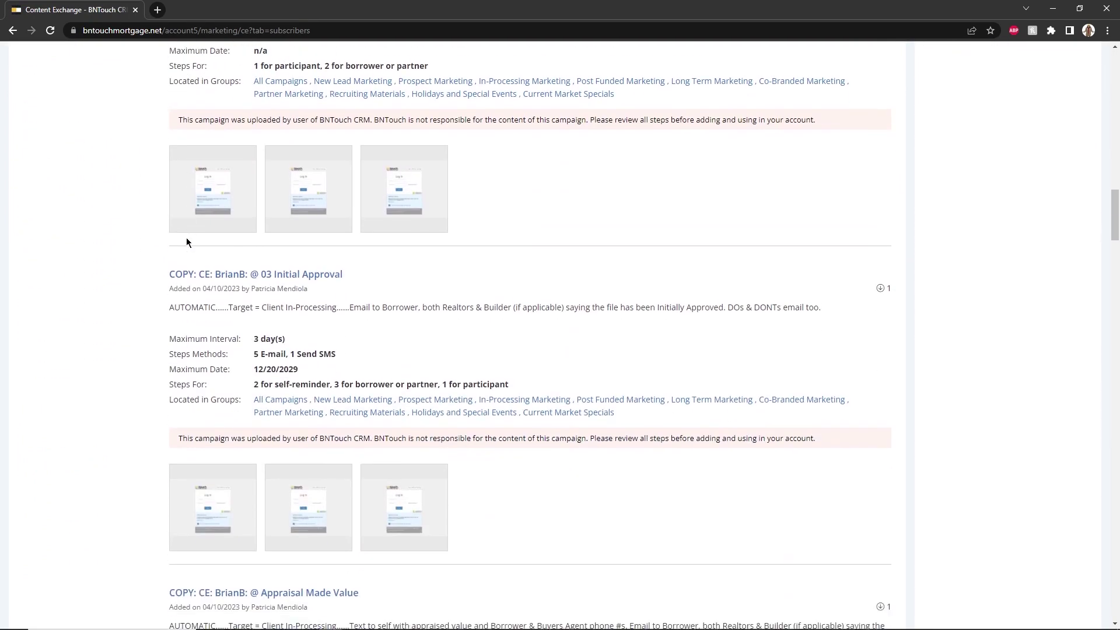
scroll(187, 237, down, 7)
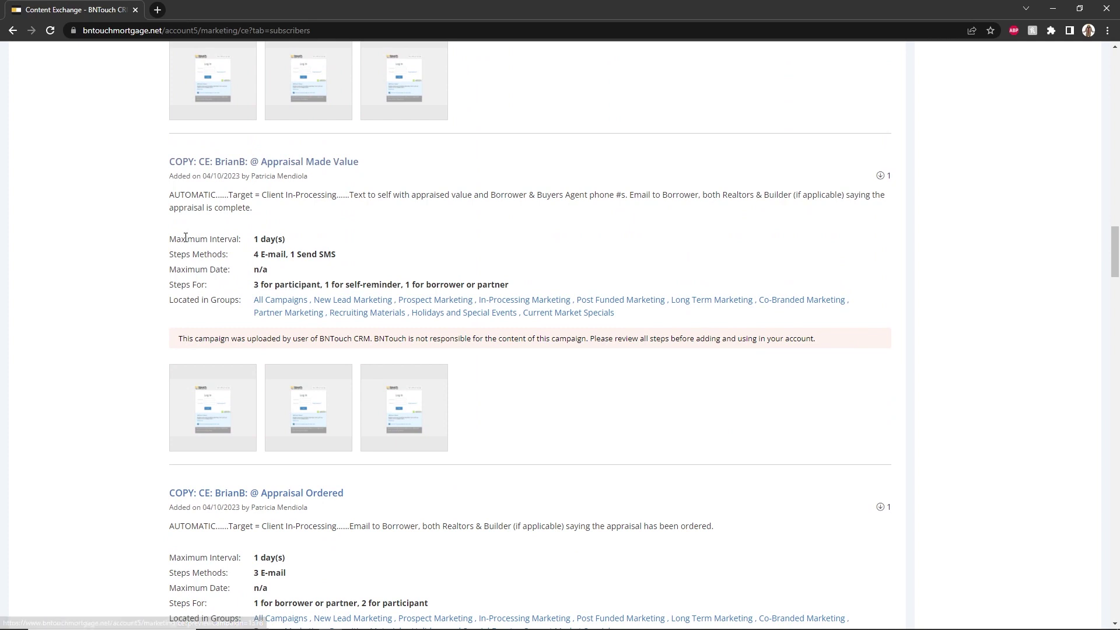
scroll(185, 237, up, 20)
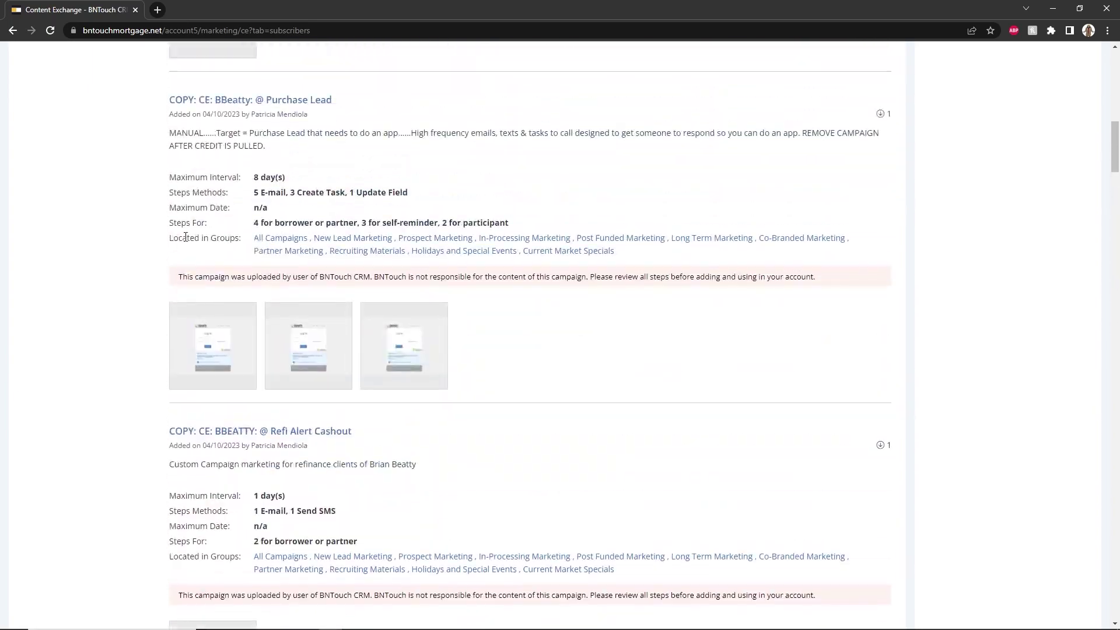
scroll(186, 237, up, 15)
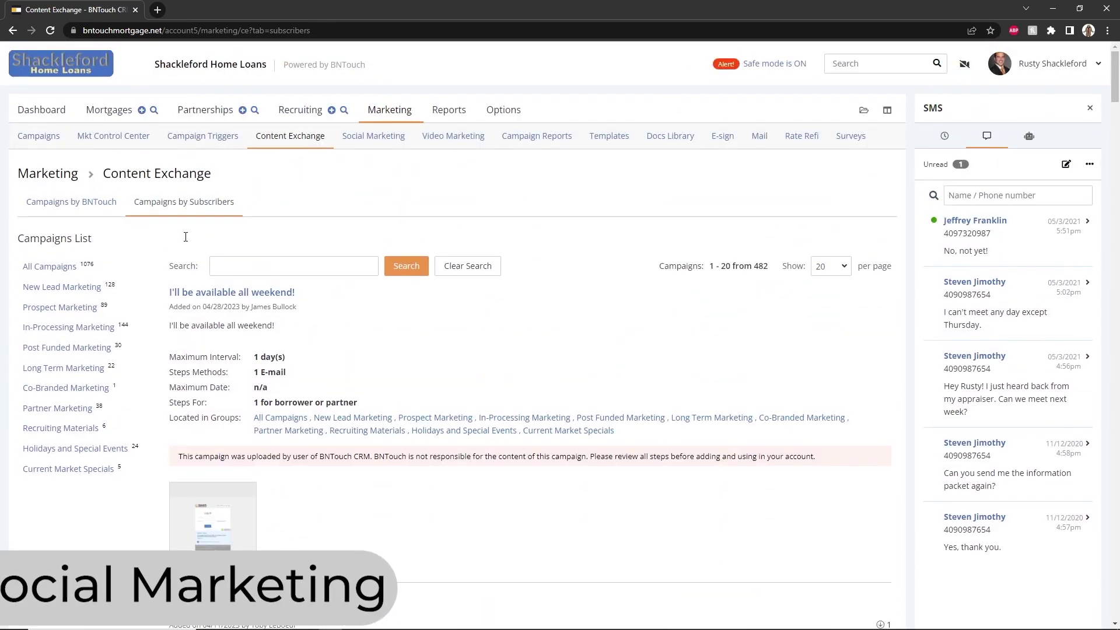
Go to Social Marketing, view the scheduled posts, and start a new Post Now social media post
click(383, 140)
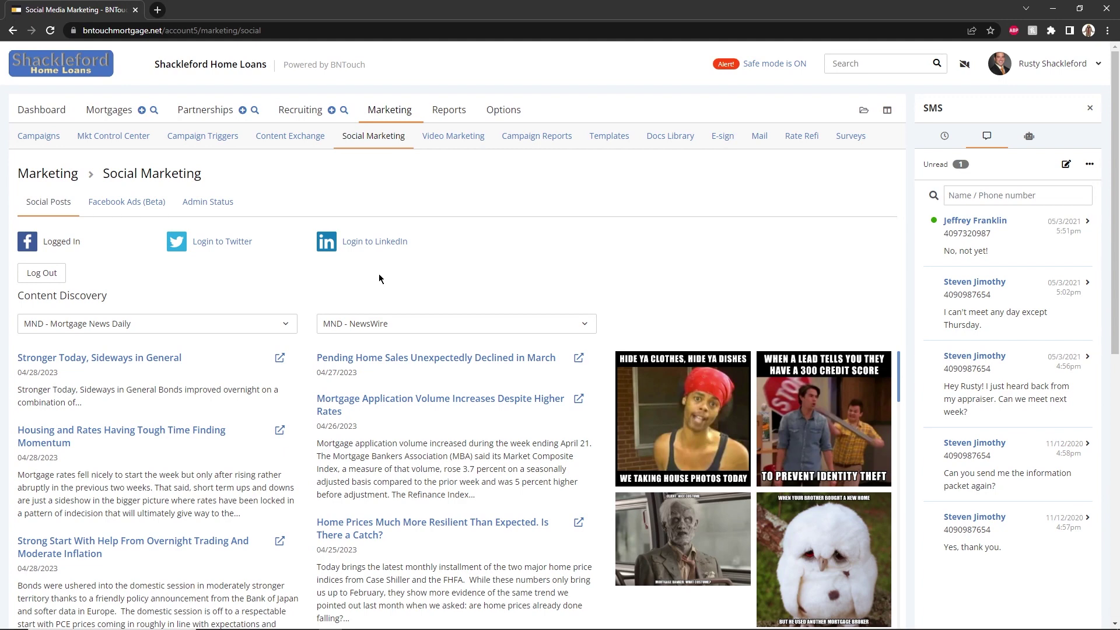
scroll(380, 279, down, 9)
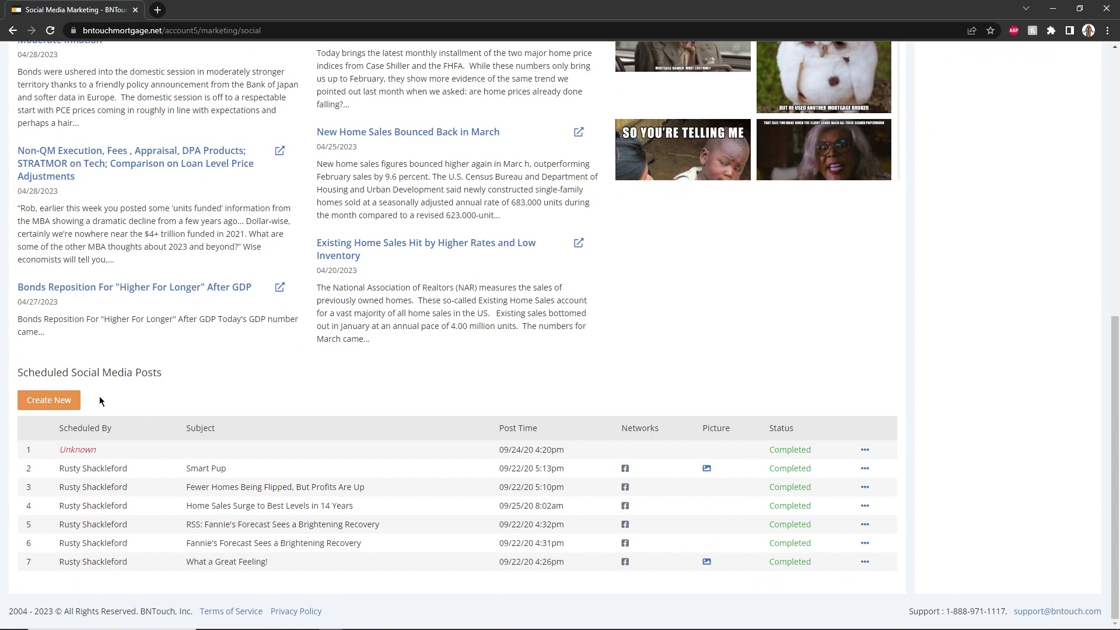
click(70, 400)
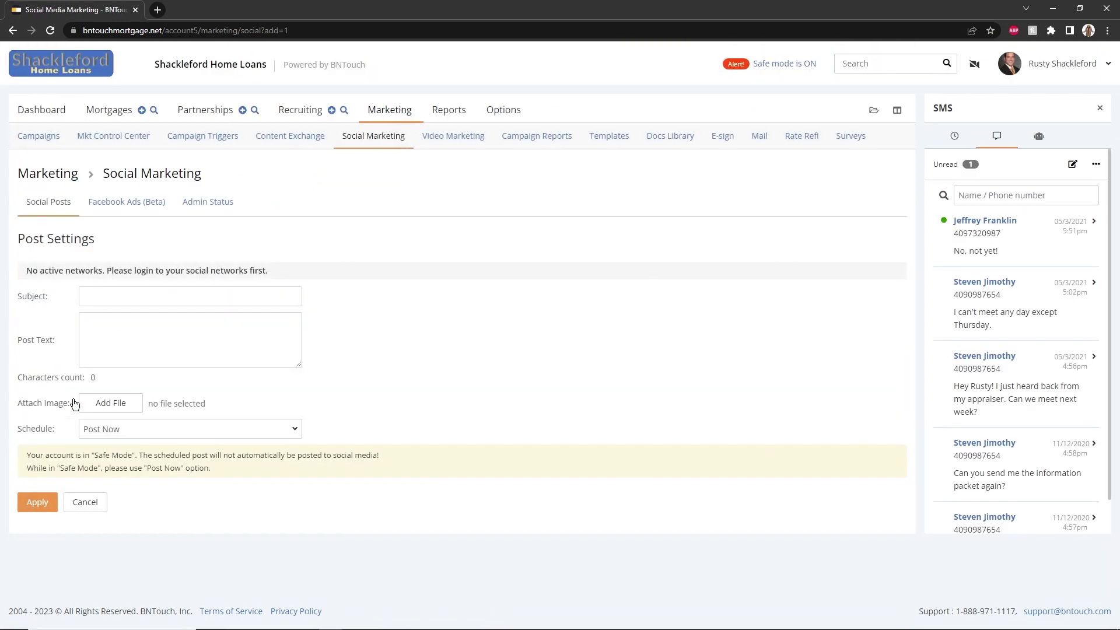
Enter the post subject 'Hello' and post text 'Hello everyone!'
click(125, 297)
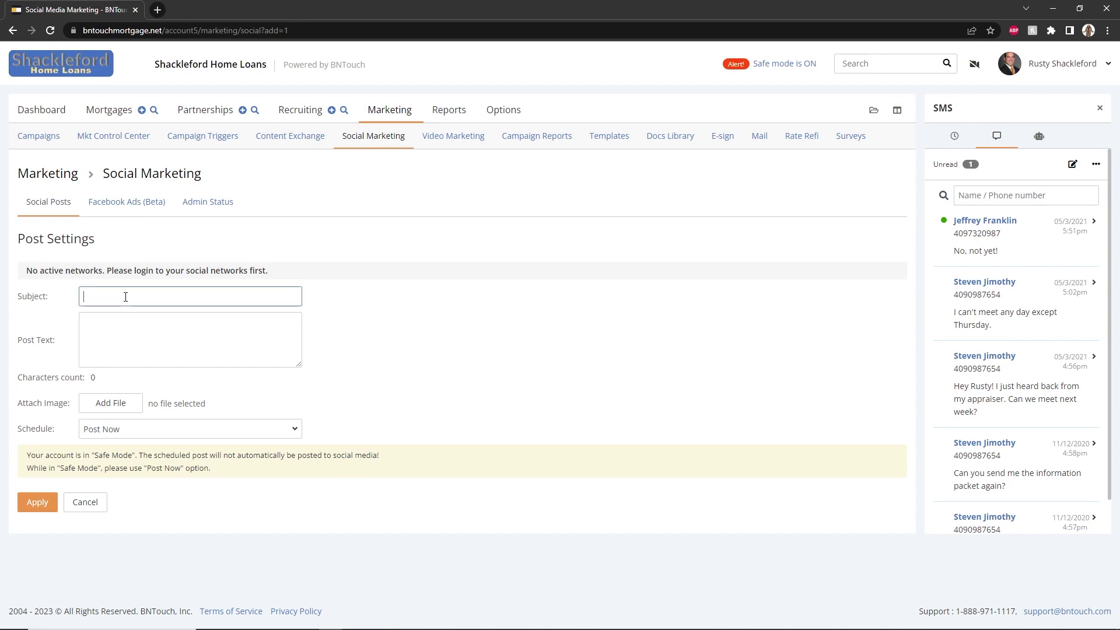
text(Hello)
click(121, 346)
text(H)
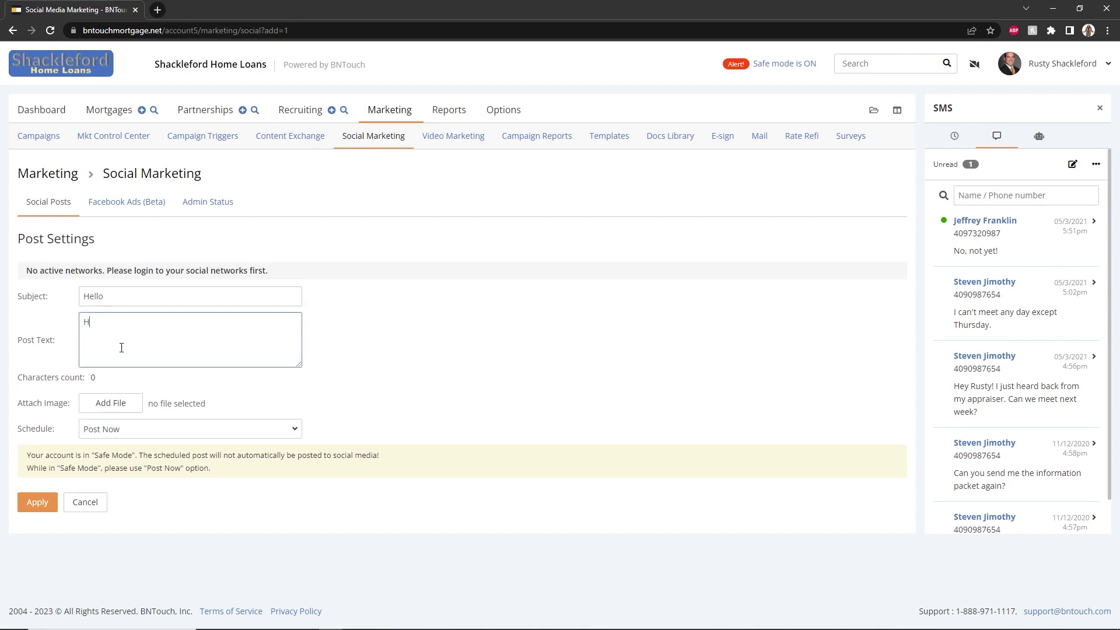
text(ello everyone!)
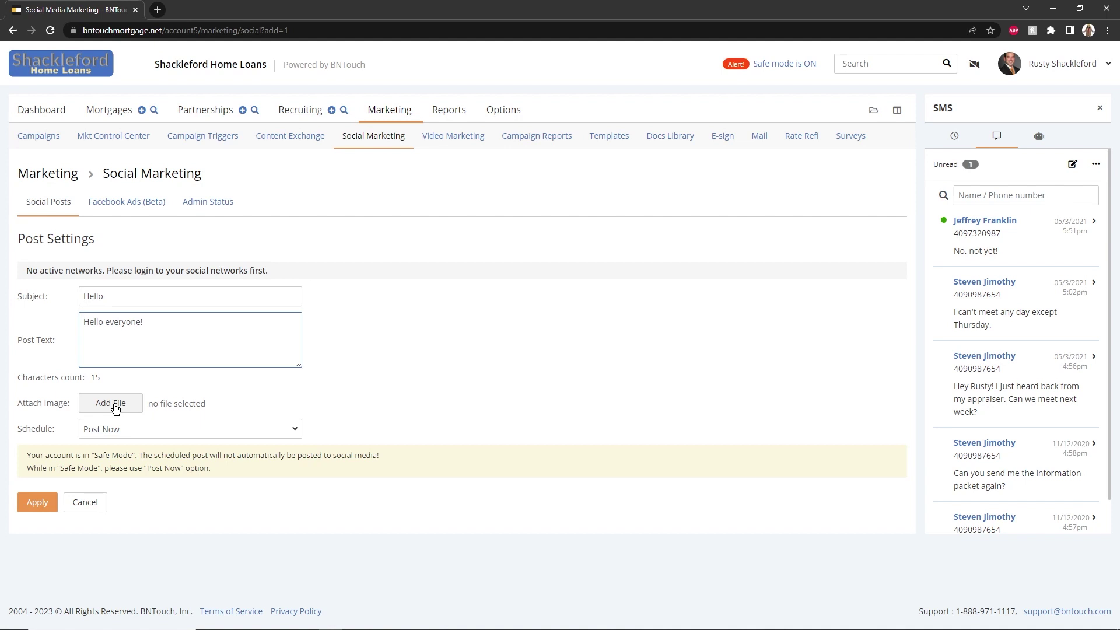
Schedule the post for later on 05/02/2023 at 6 pm
click(190, 429)
click(125, 453)
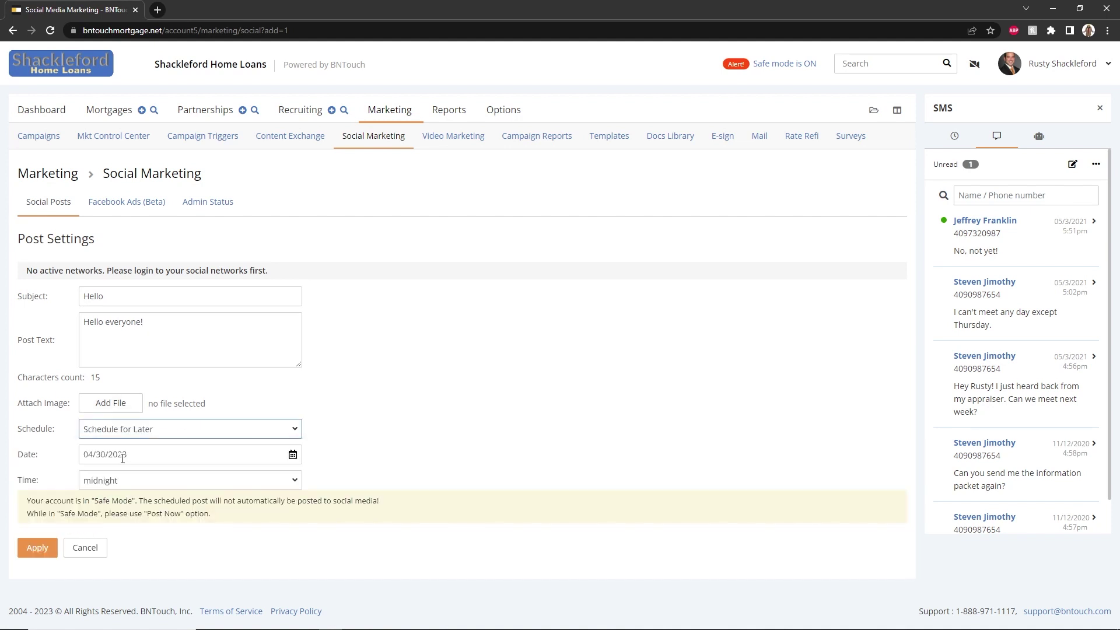
click(294, 454)
click(207, 481)
click(131, 511)
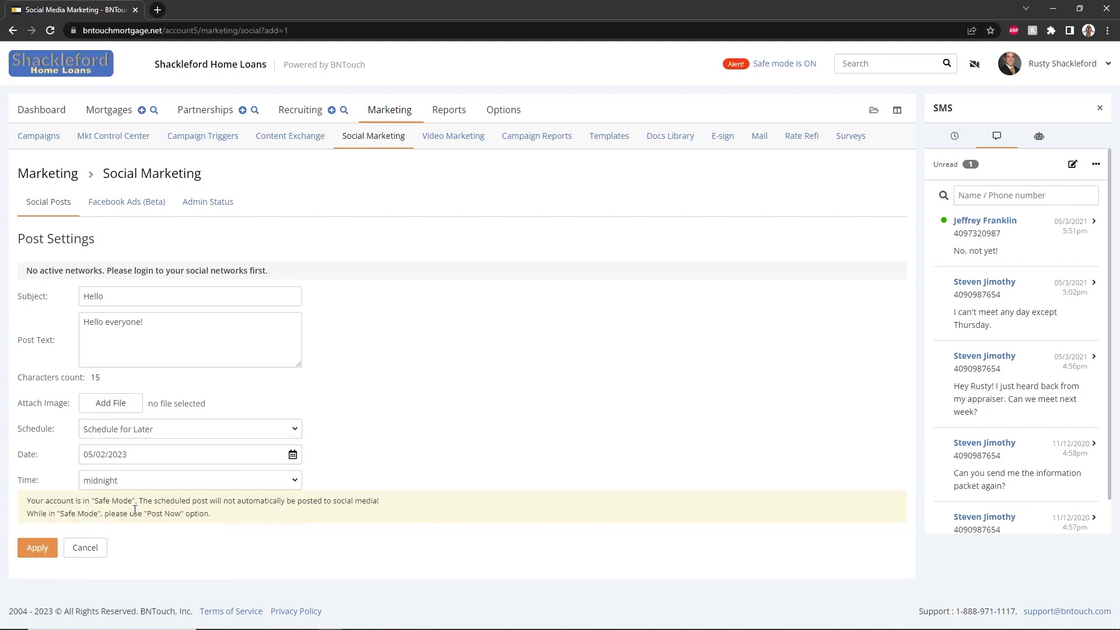
click(126, 481)
click(117, 417)
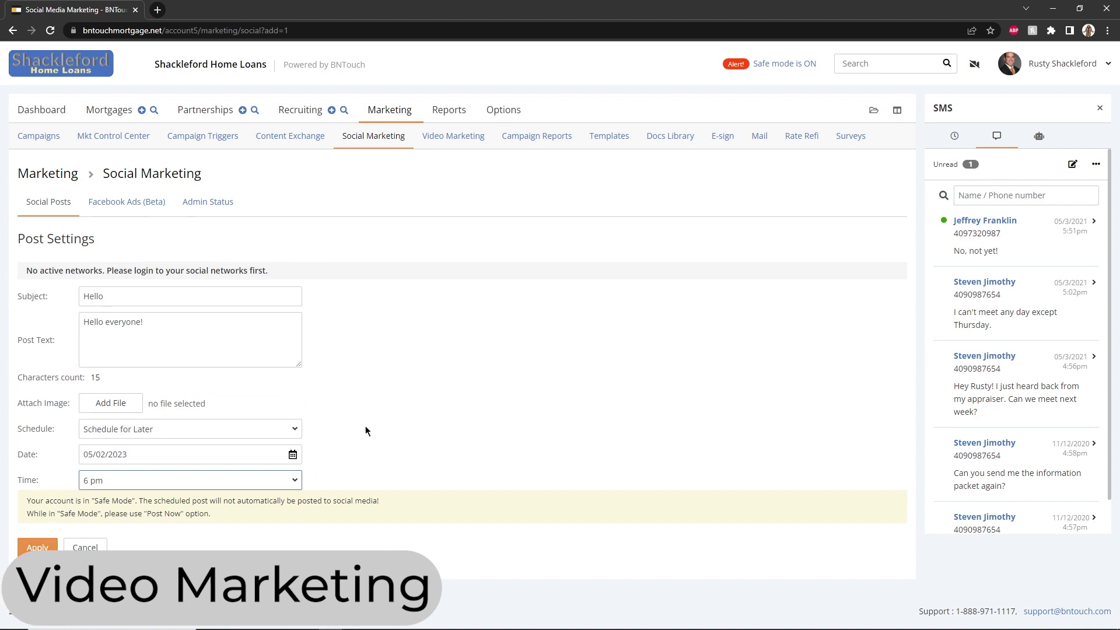
Open Video Marketing and browse the In-Processing and Loan Anniversary video collections
click(454, 144)
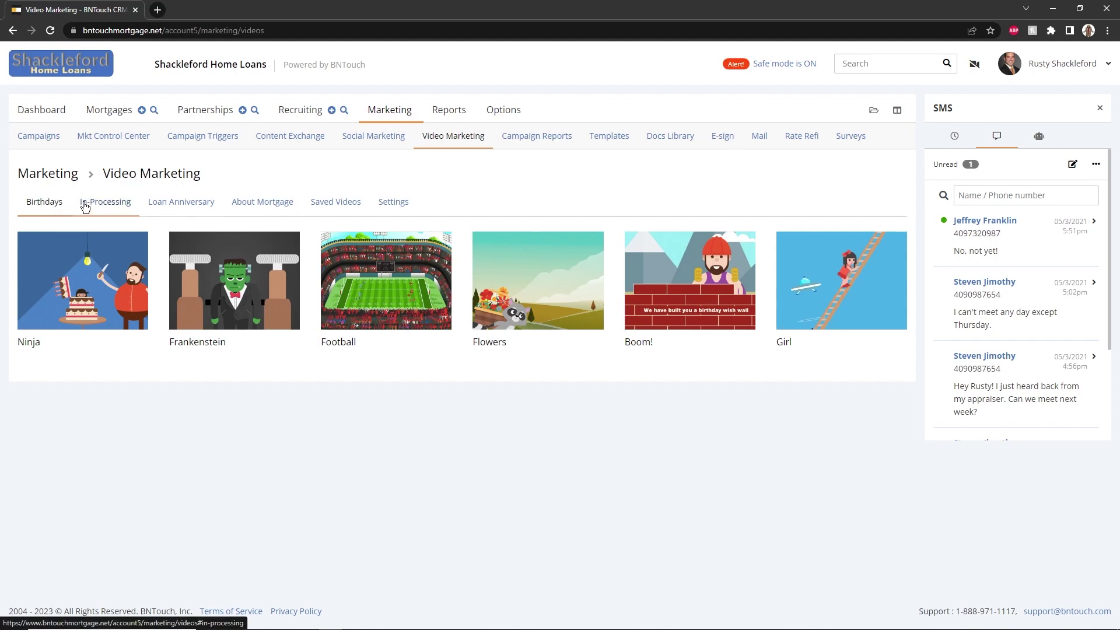
click(115, 203)
click(147, 204)
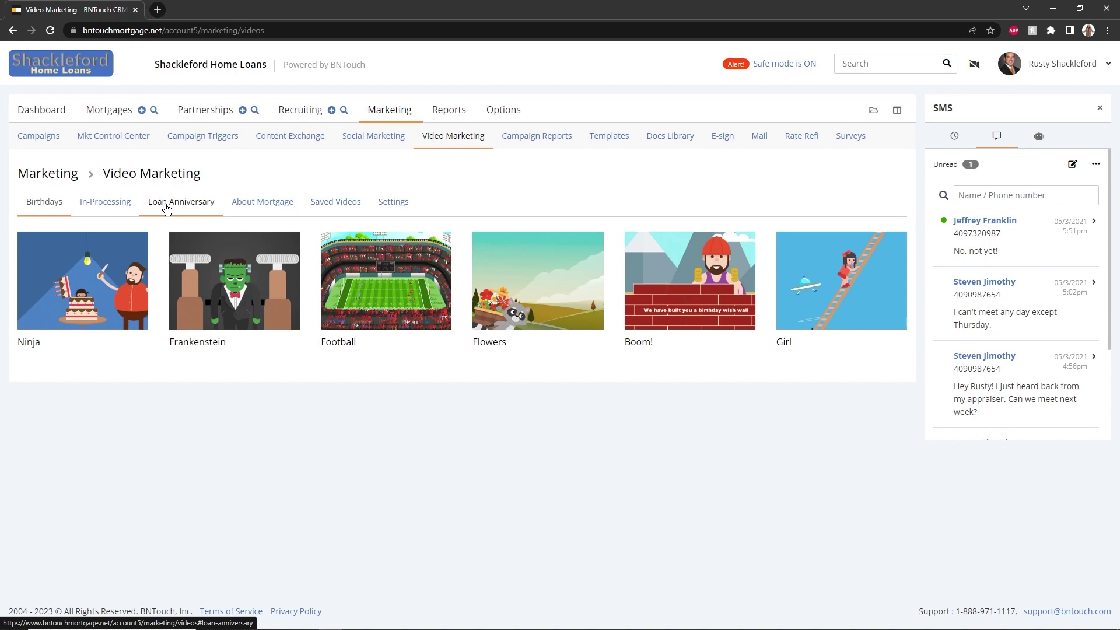
Choose the second video page template in the Video Marketing settings
mouse_move(83, 275)
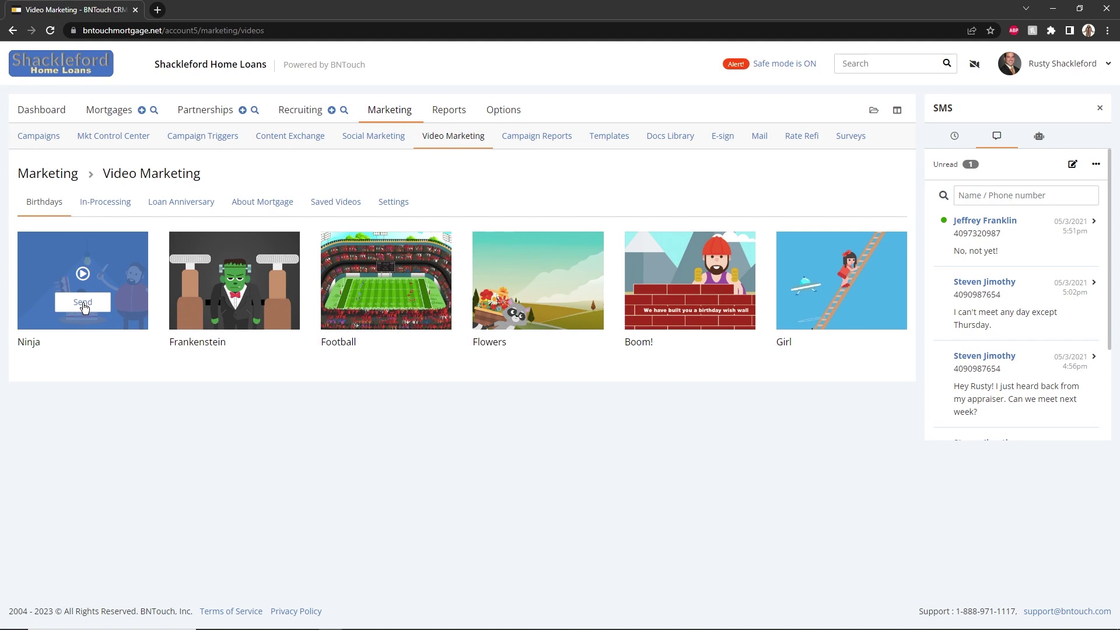
click(393, 203)
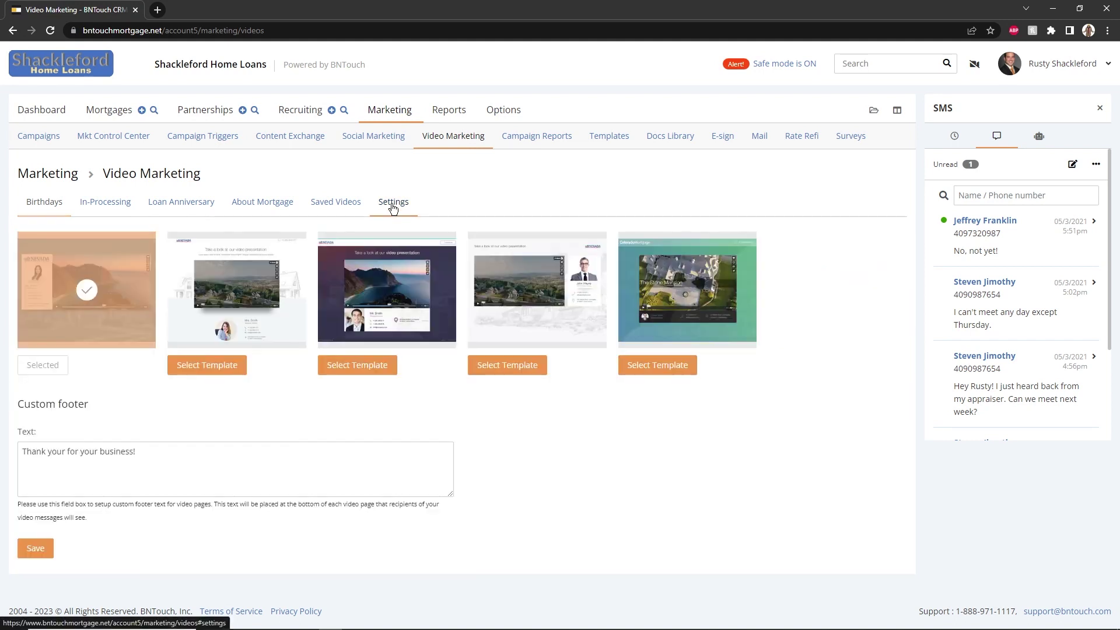
click(219, 371)
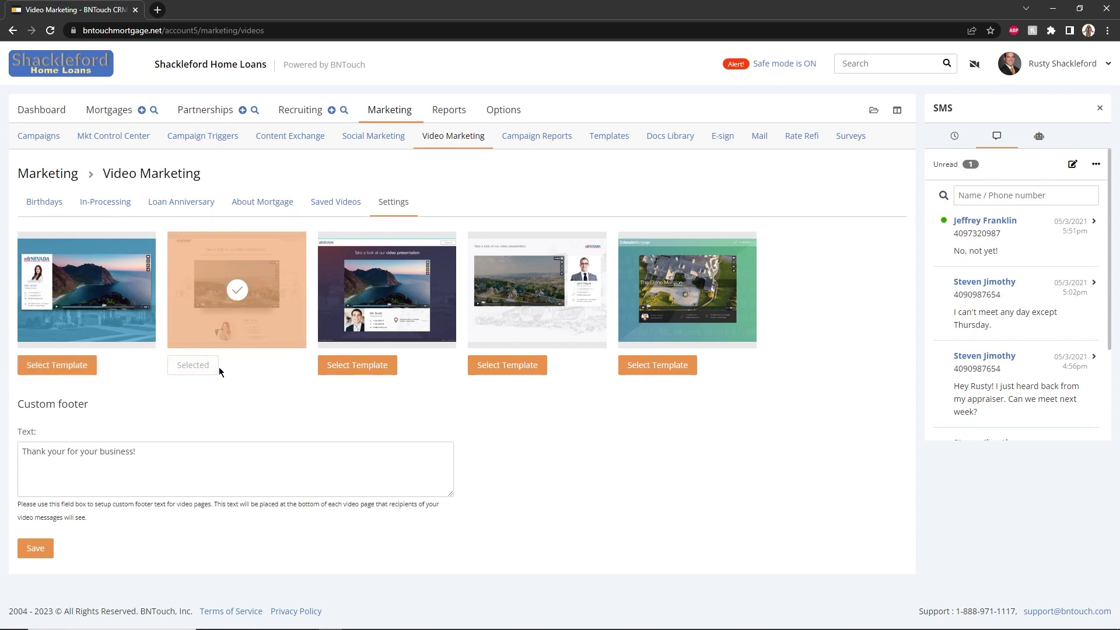
In Campaign Reports, open the records enrolled in the fifth campaign
click(525, 140)
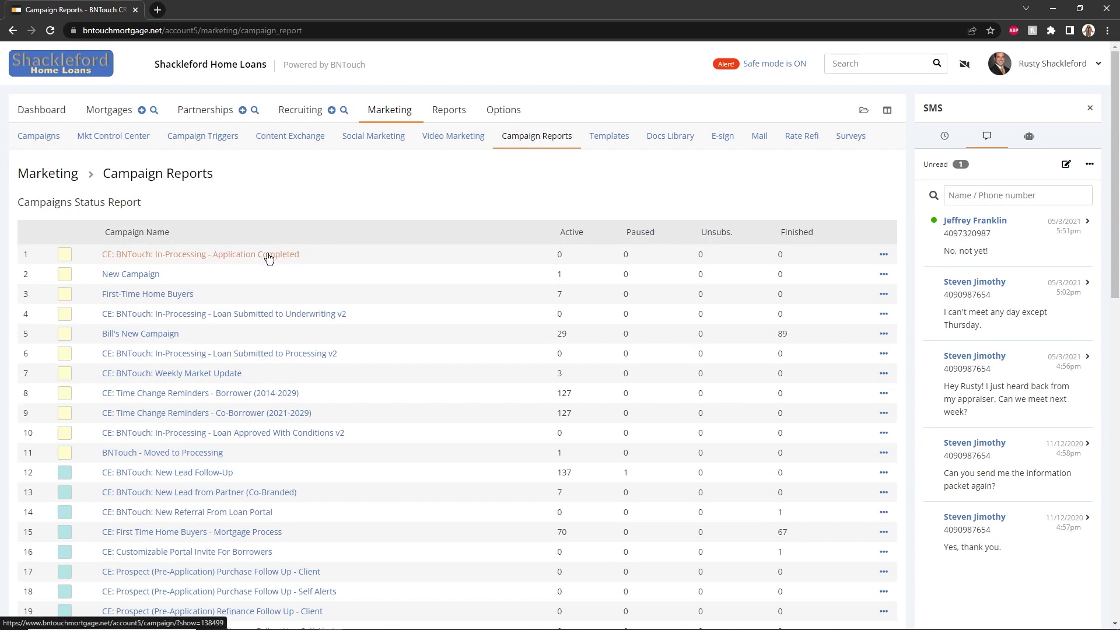
click(884, 333)
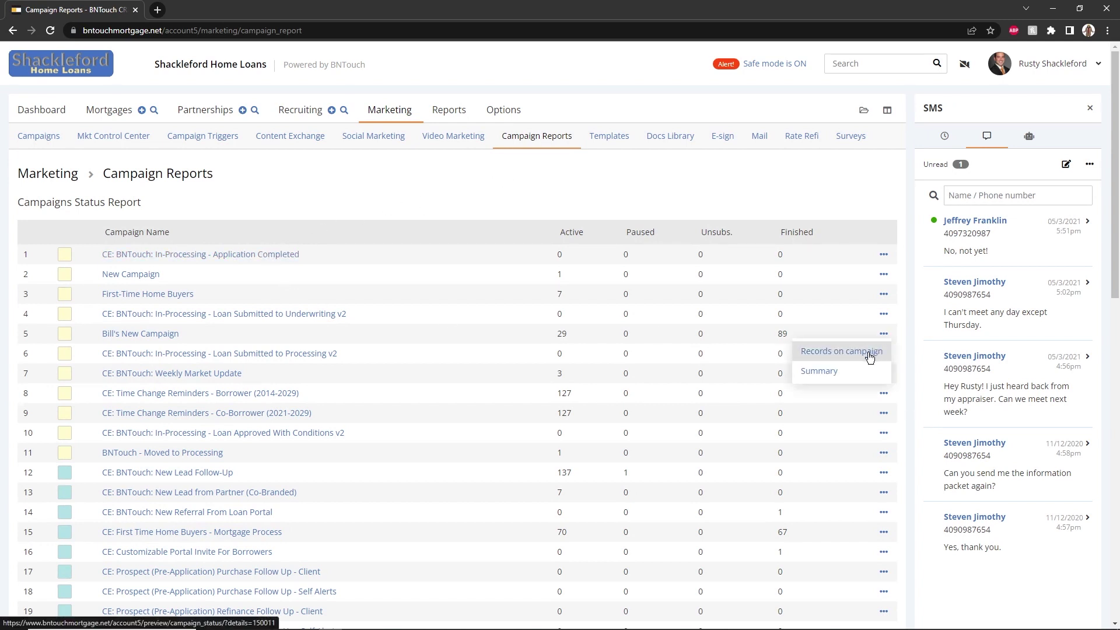
click(870, 357)
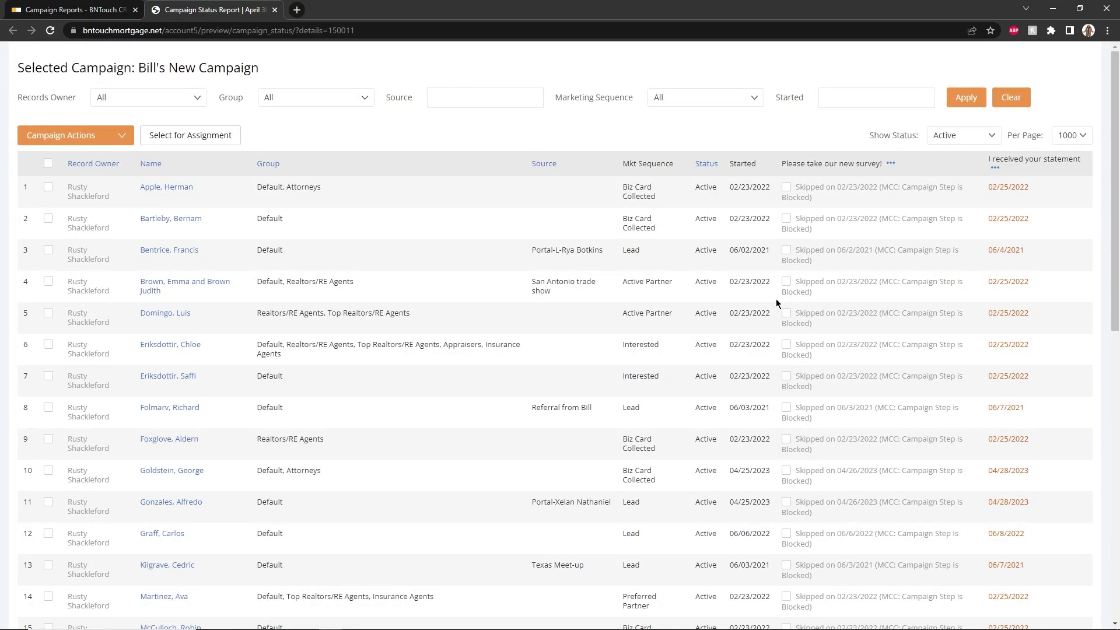
Open the Campaign Actions list on the records report, then dismiss it without choosing
scroll(493, 321, down, 10)
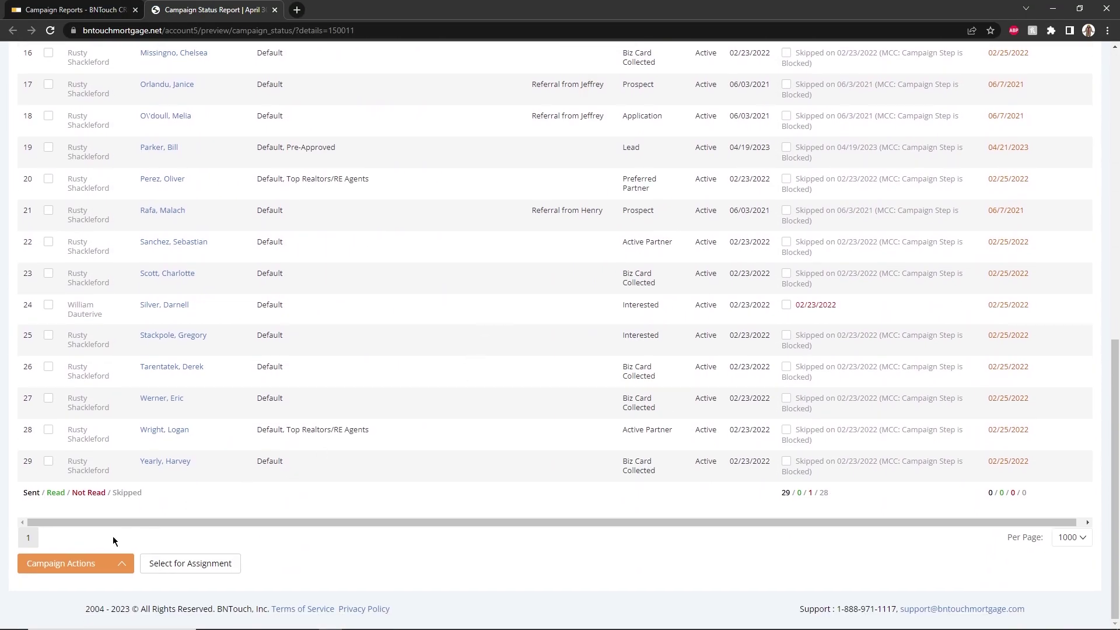
click(91, 565)
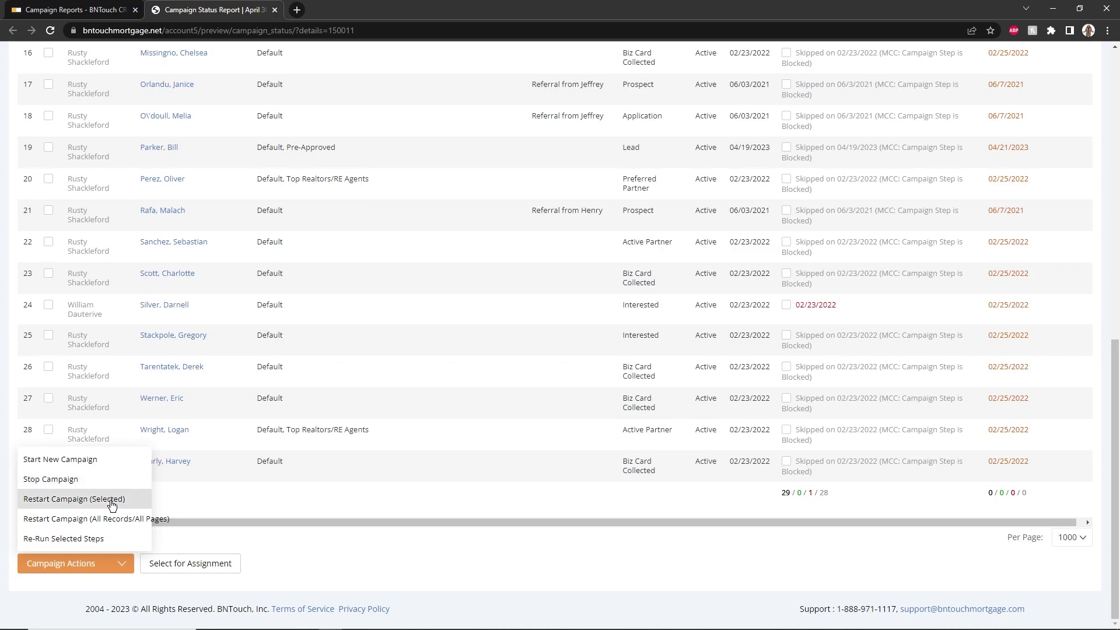
click(268, 540)
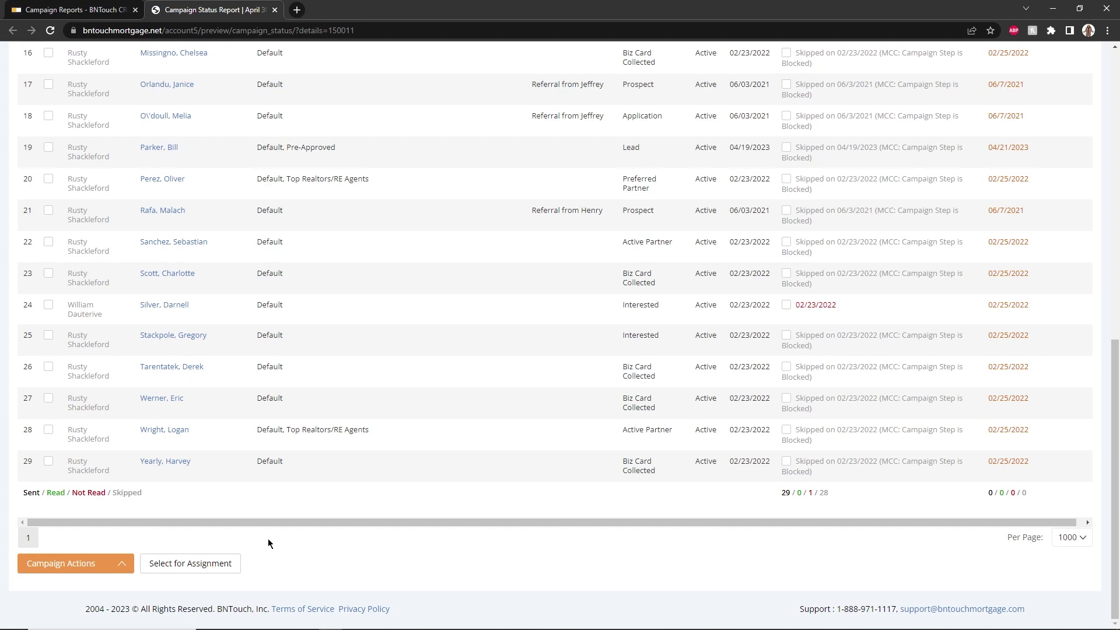
Close the report tab, check the training video list on Campaigns, and open the account menu
click(275, 10)
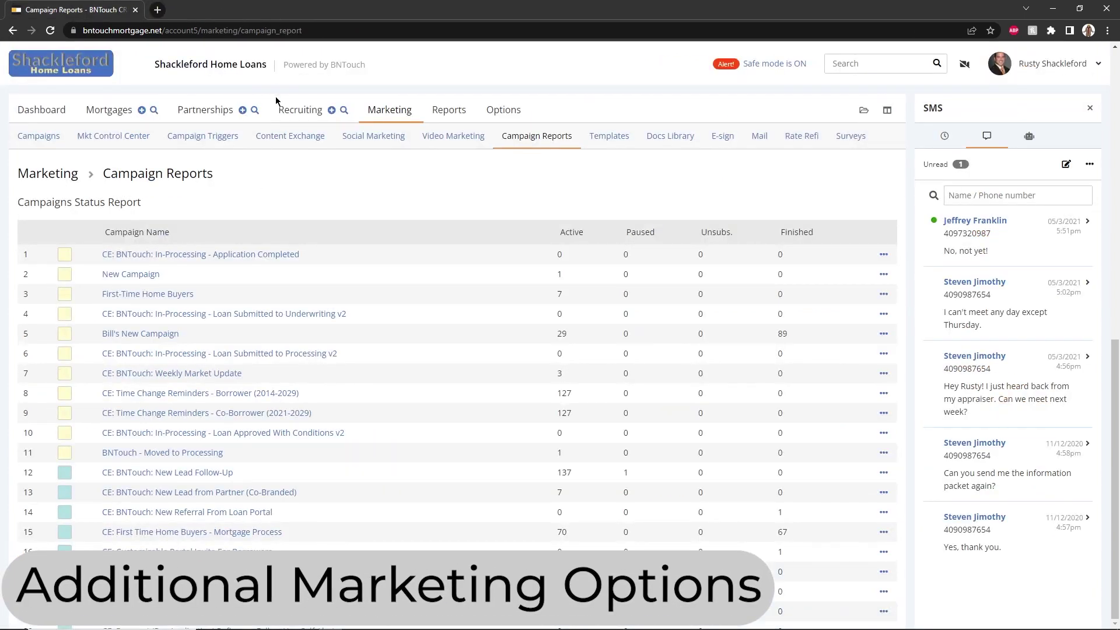
click(39, 137)
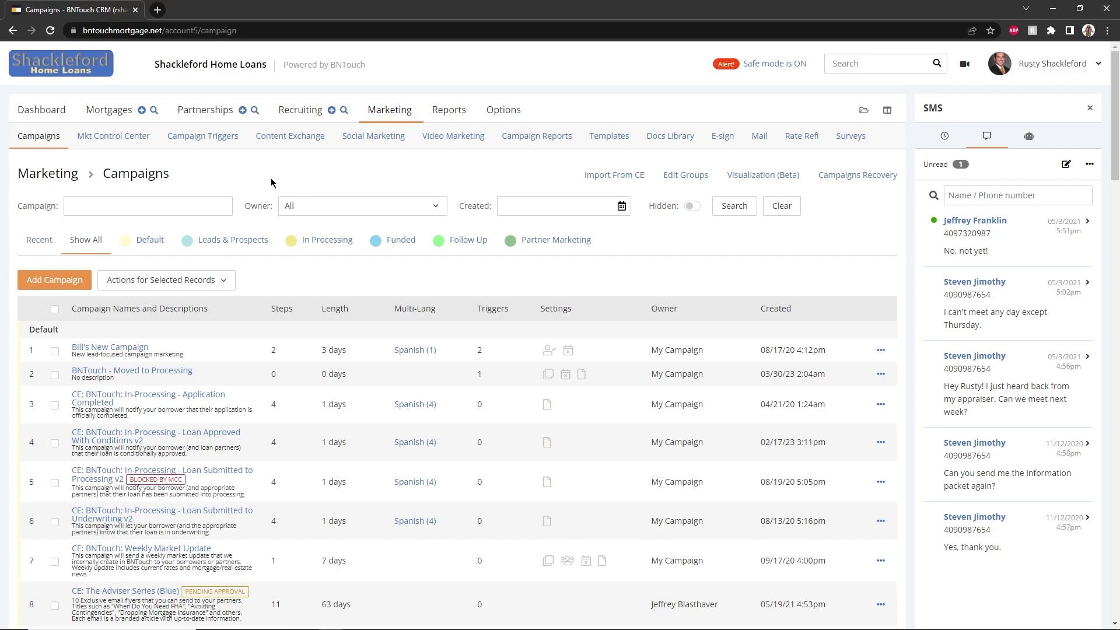
click(966, 66)
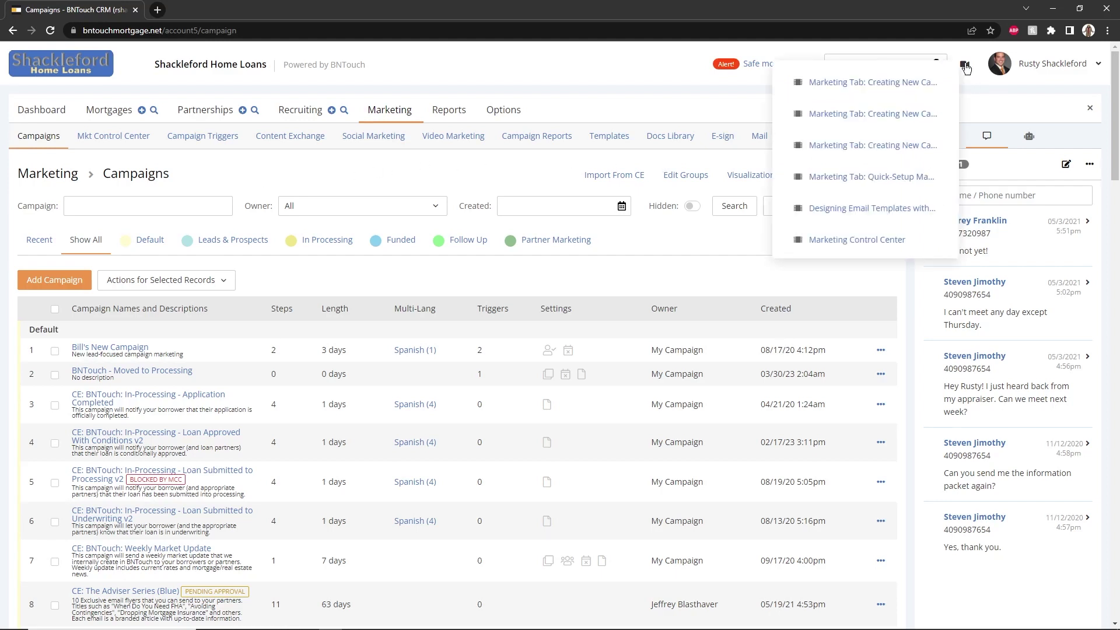
click(966, 67)
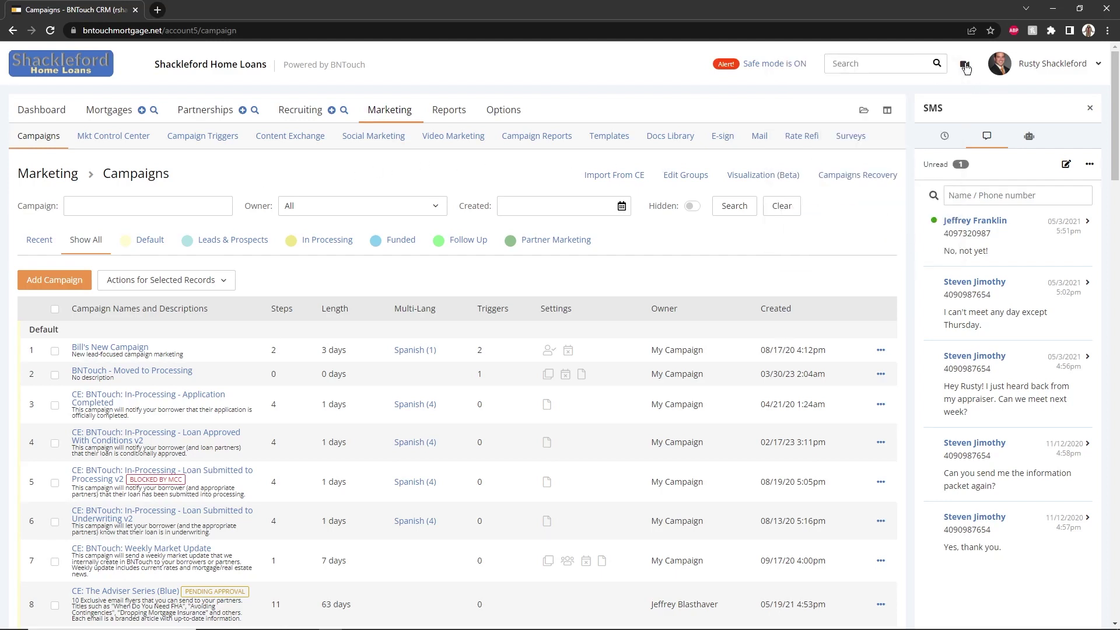
click(1100, 67)
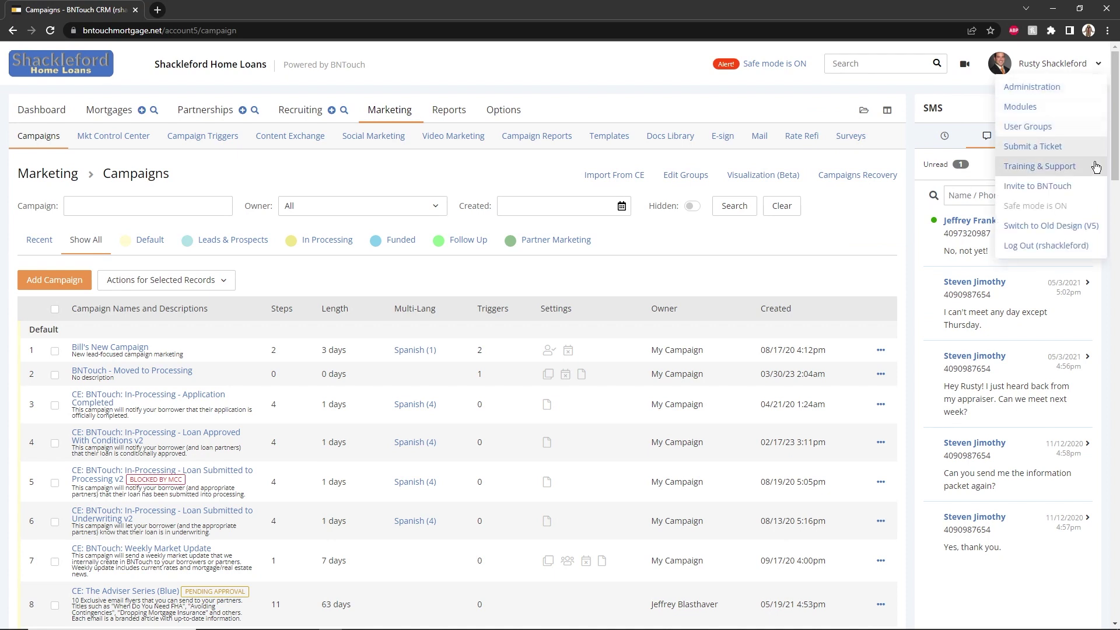